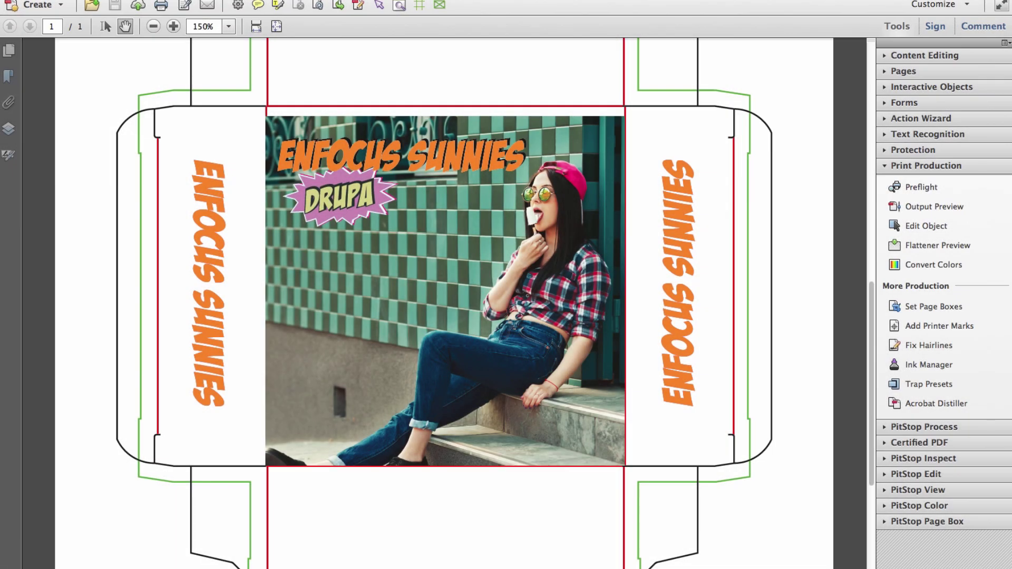
Step: Open PitStop's Action Lists and expand the Standard > ISO 19593-1 – Processing Steps folder
click(248, 1)
click(266, 23)
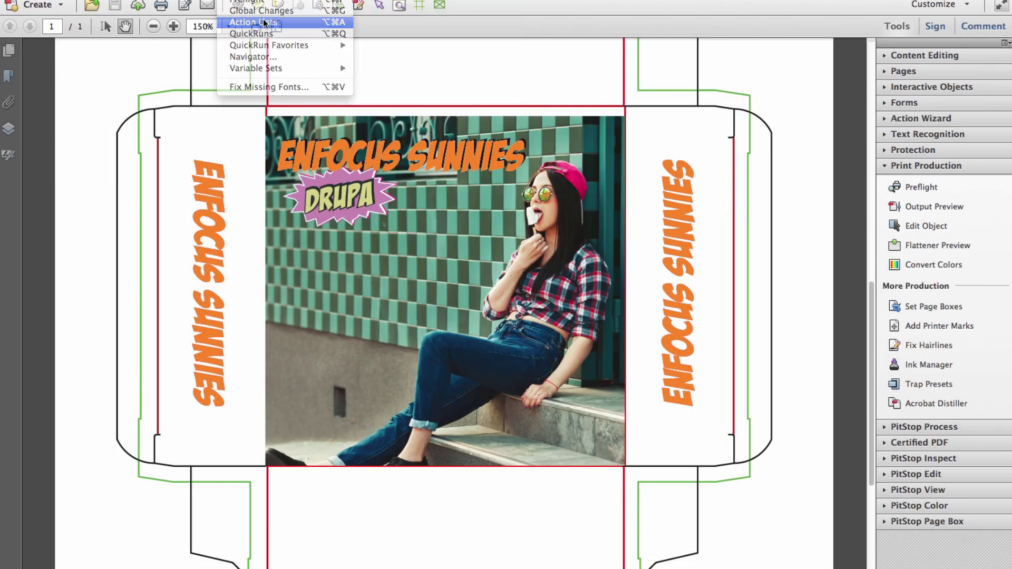
click(554, 101)
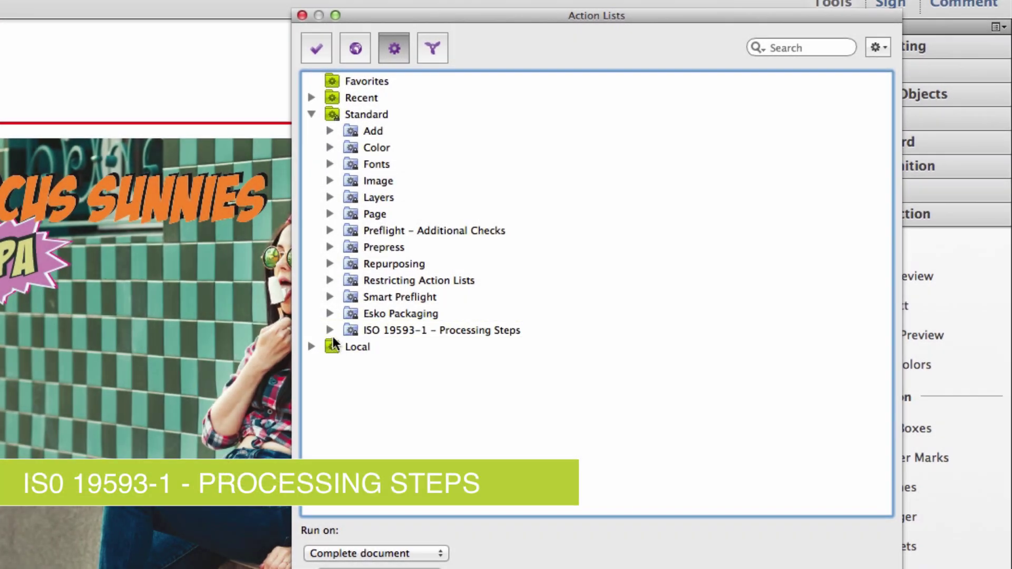
click(331, 330)
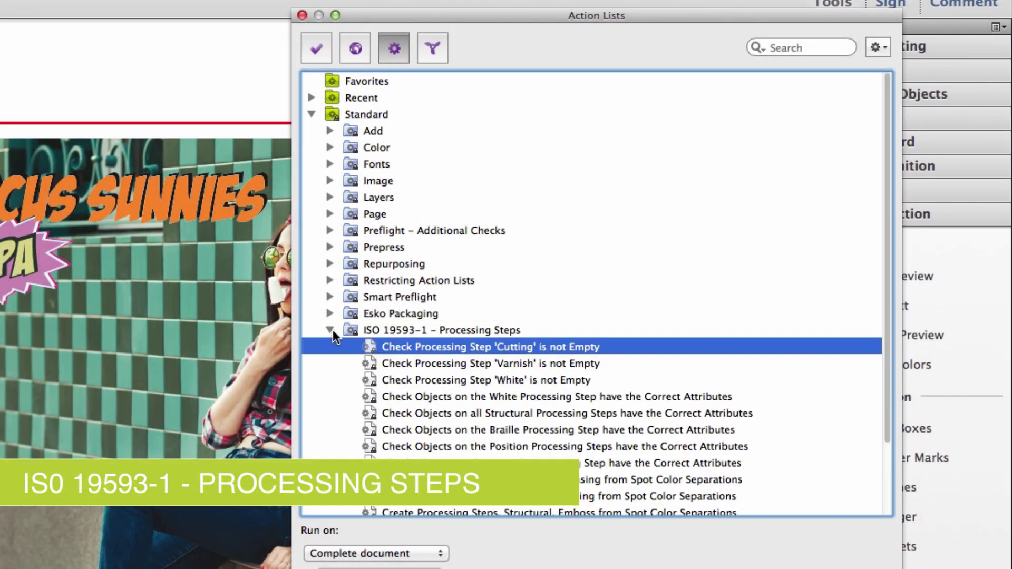
drag(891, 293, 891, 382)
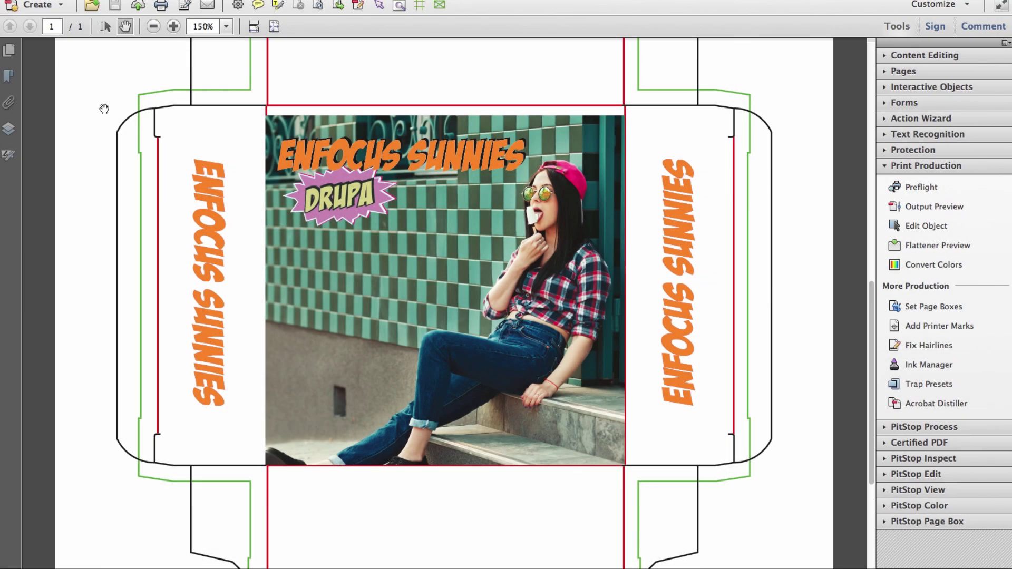
Step: With layers shown and the type kept as Cutting, run ISO 19593-1 Drupa Demo 1 – Create from Separations
click(9, 129)
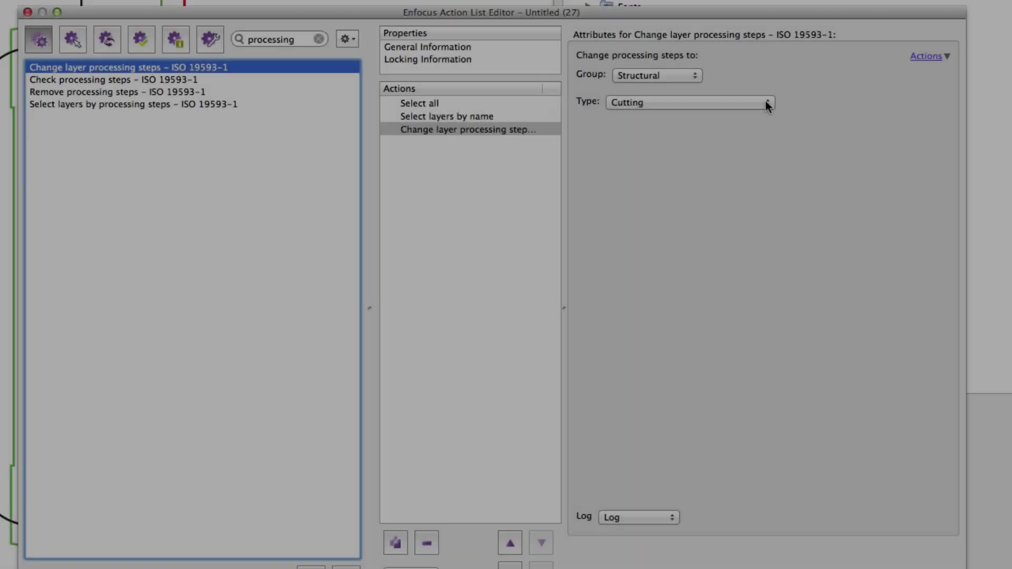
click(766, 102)
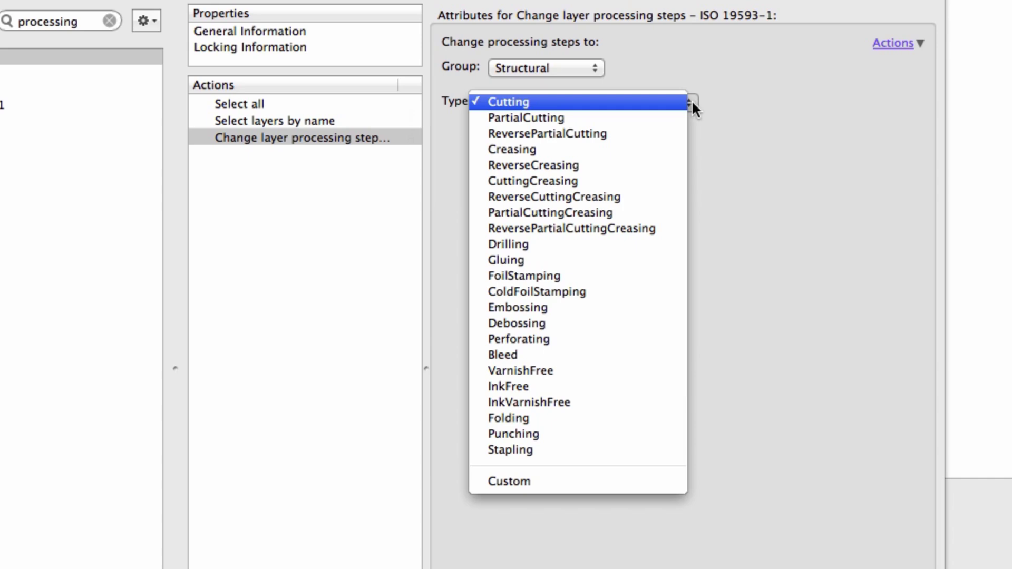
click(675, 100)
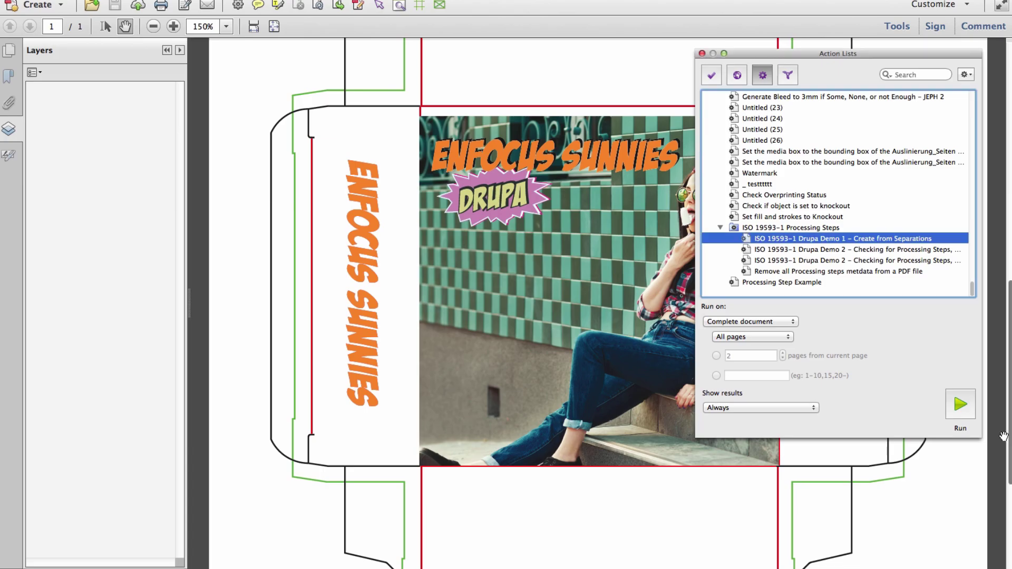
click(960, 403)
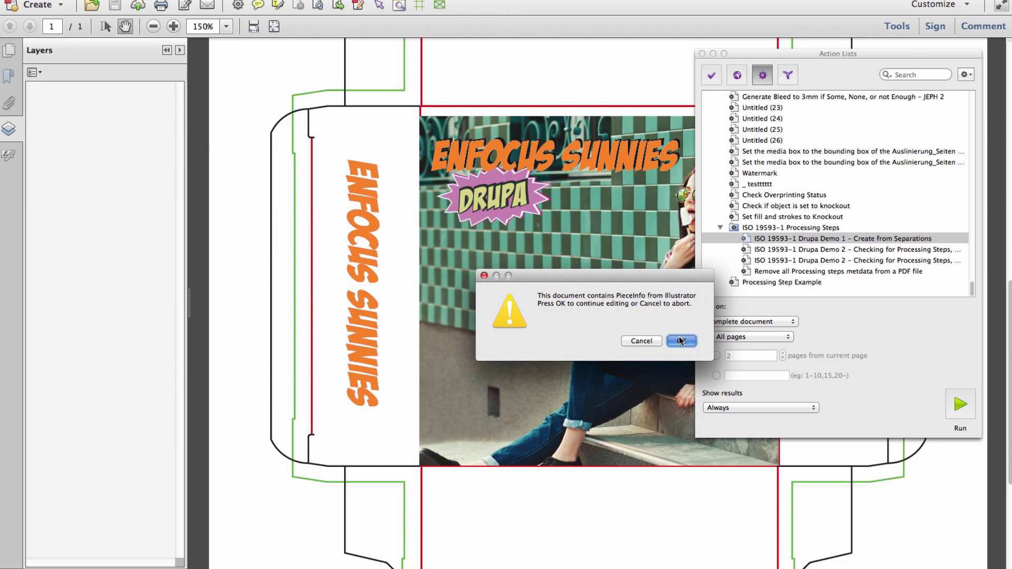
Step: Accept the Illustrator PieceInfo warning and close the Navigator report listing 10 fixes across five layers
click(681, 341)
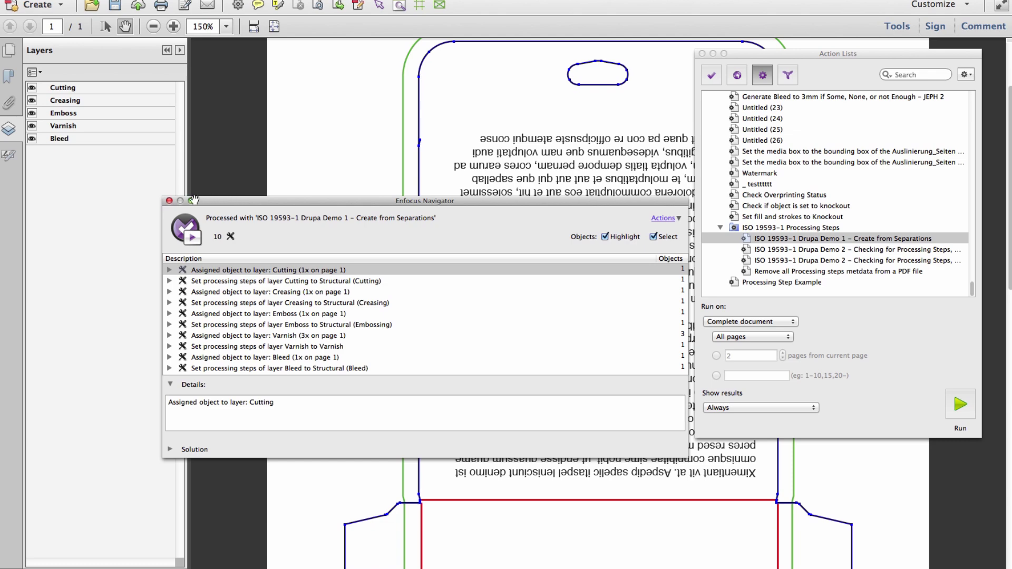
click(168, 200)
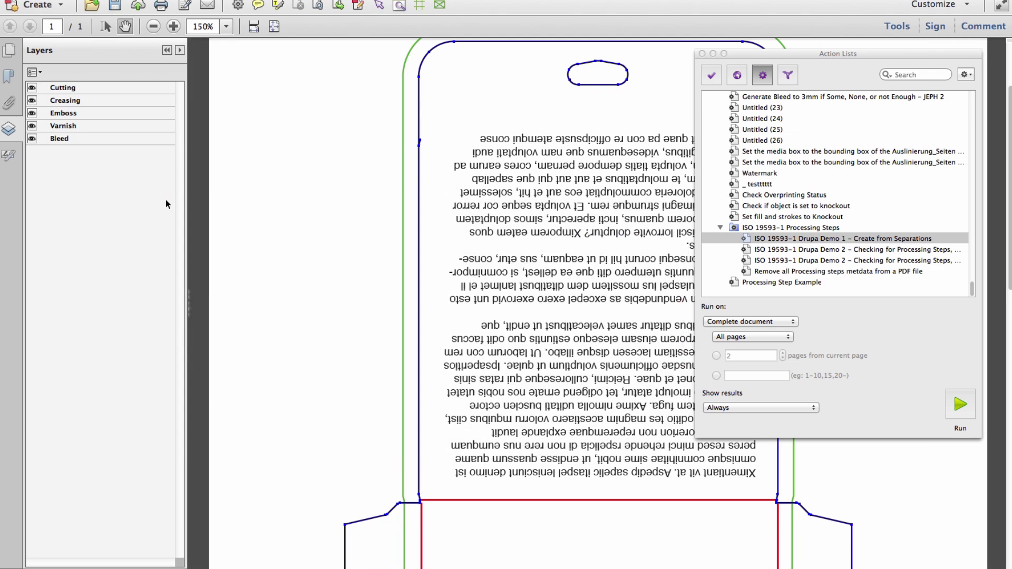
Step: Rename the Cutting layer to 'Cut Guide - ABC Printing'
click(72, 90)
click(72, 89)
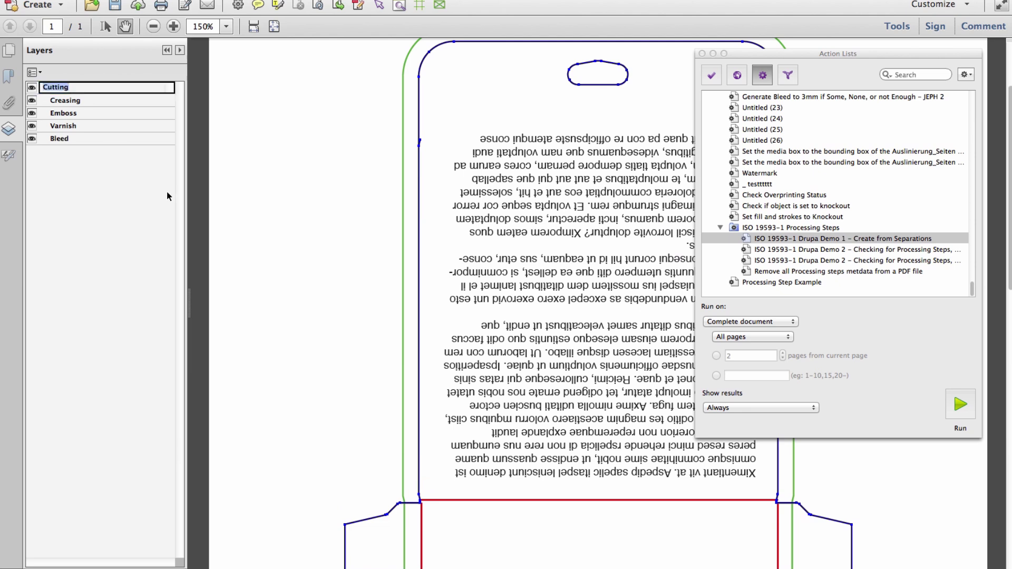
text(Cut Guide - ABC Printing)
key(Return)
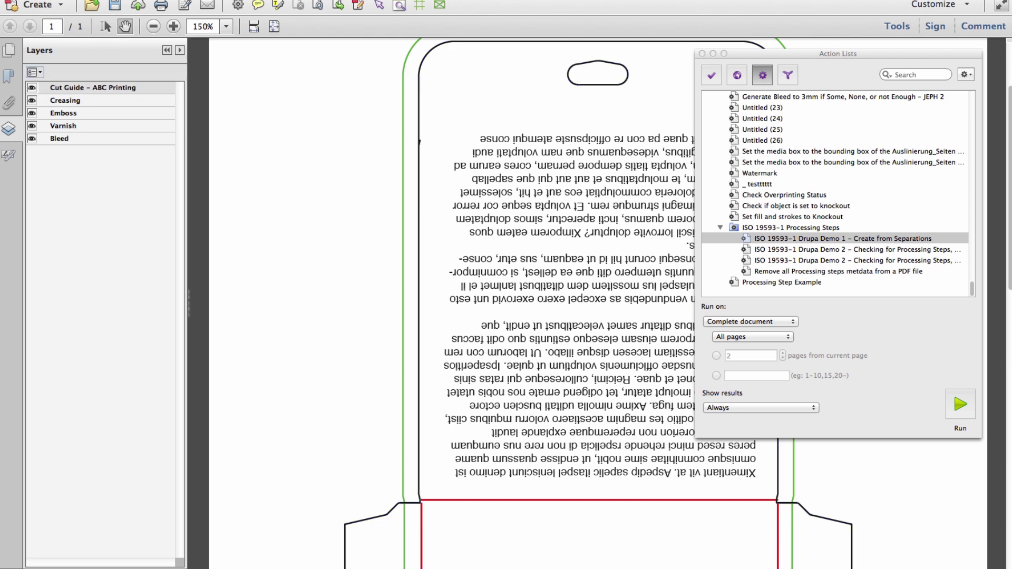
Step: Rename the Creasing layer to 'Crease marks - ABC Printing'
click(79, 103)
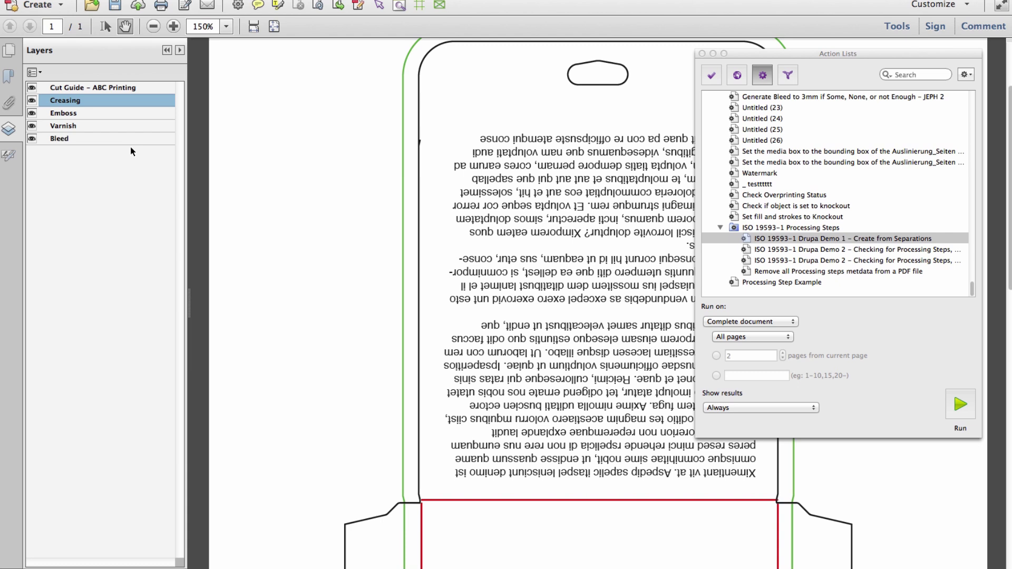
double_click(84, 103)
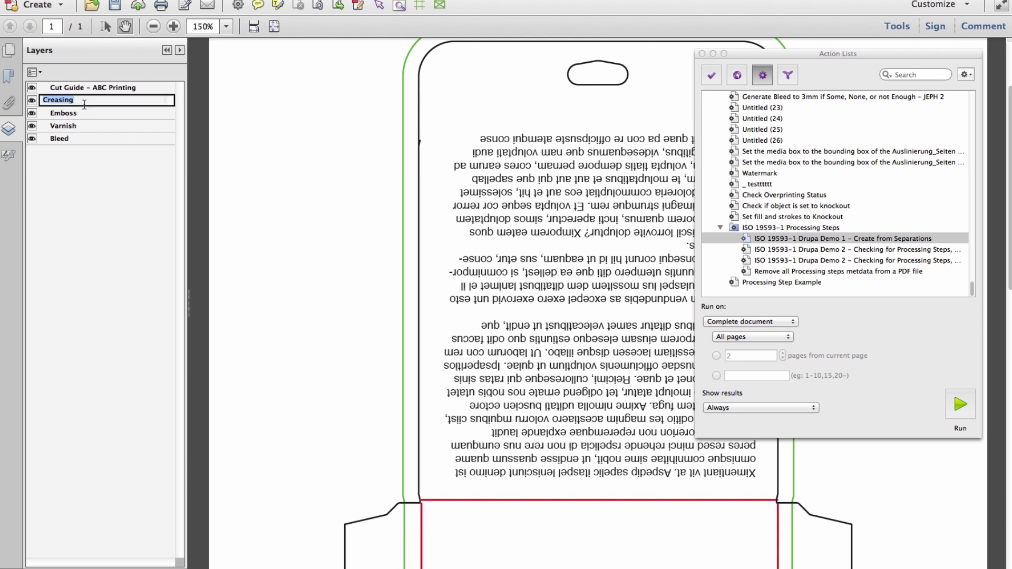
text(Crease)
text( mar)
text(ks - ABC )
text(Print)
key(BackSpace)
key(BackSpace)
text(nting)
key(Return)
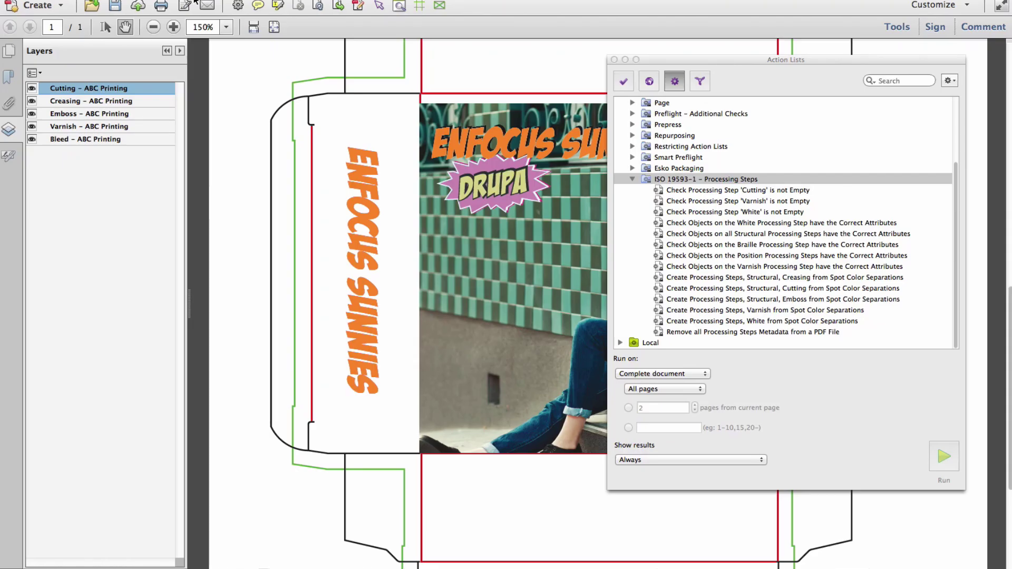
Step: Run 'Remove all Processing Steps Metadata from a PDF File' and accept the PieceInfo warning
click(707, 182)
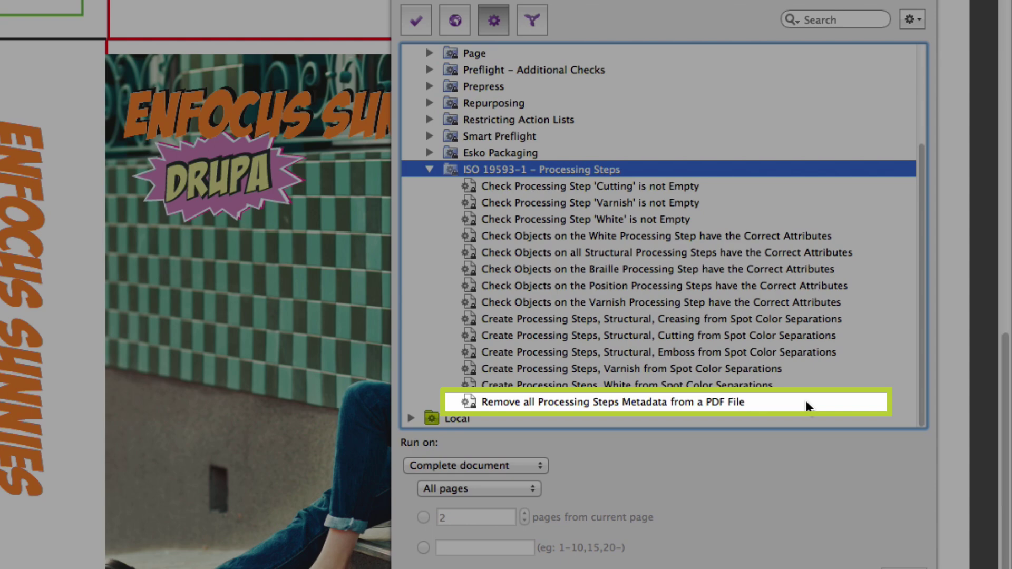
click(812, 400)
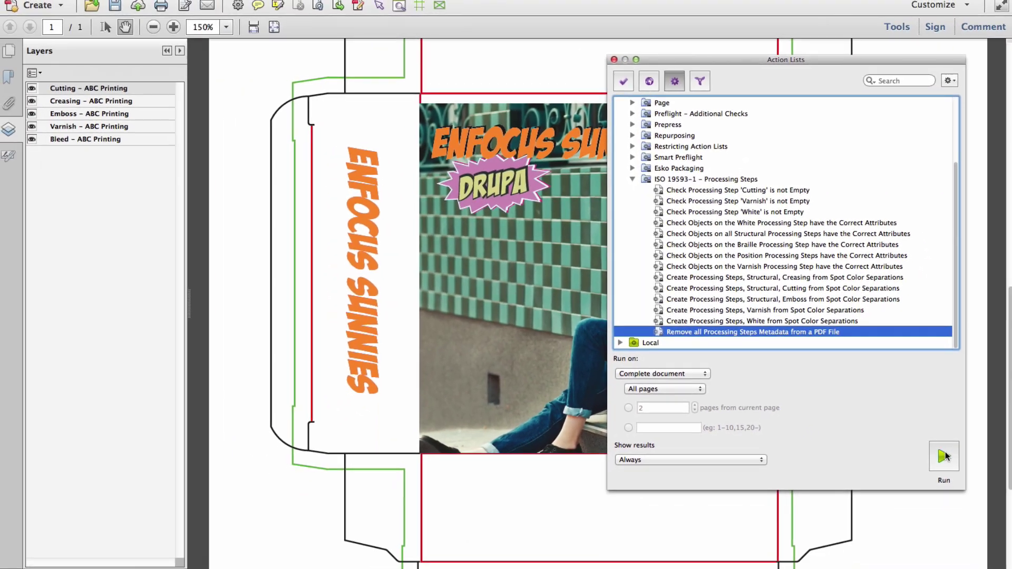
click(944, 457)
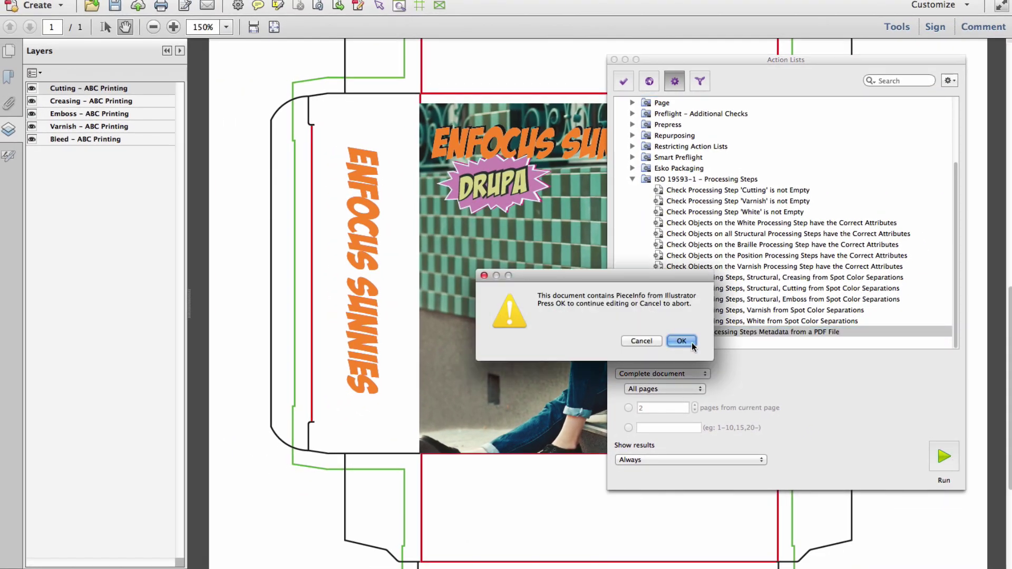
click(685, 342)
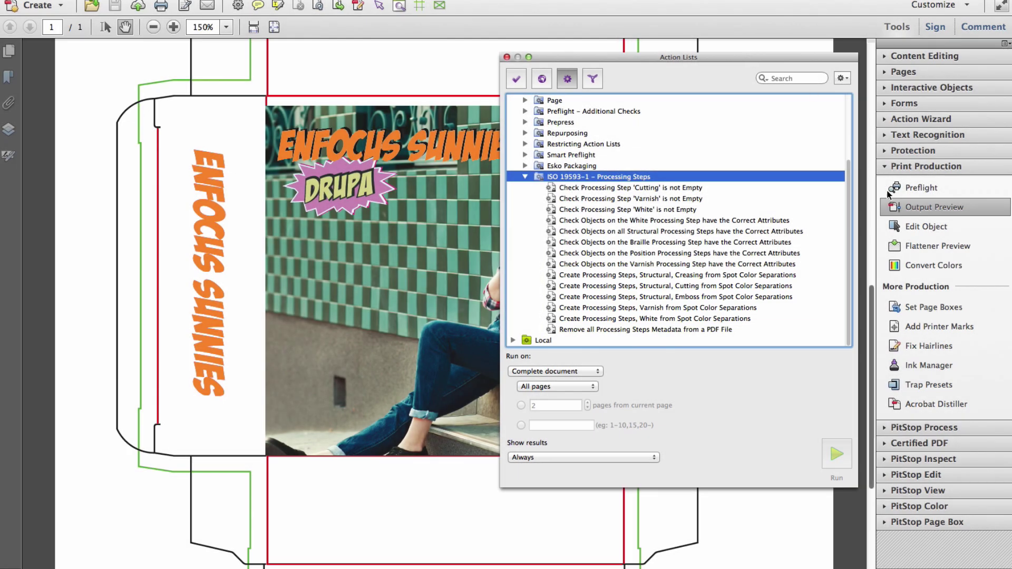
Step: Preview the Cut, Crease and BLEED separations and select the Structural Cutting from Spot Color Separations list
click(913, 210)
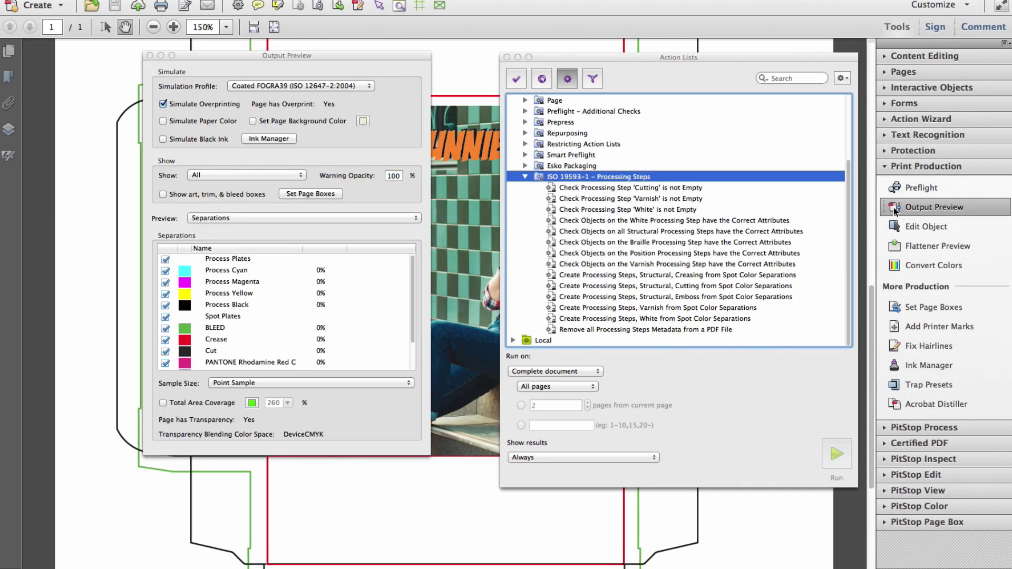
click(677, 287)
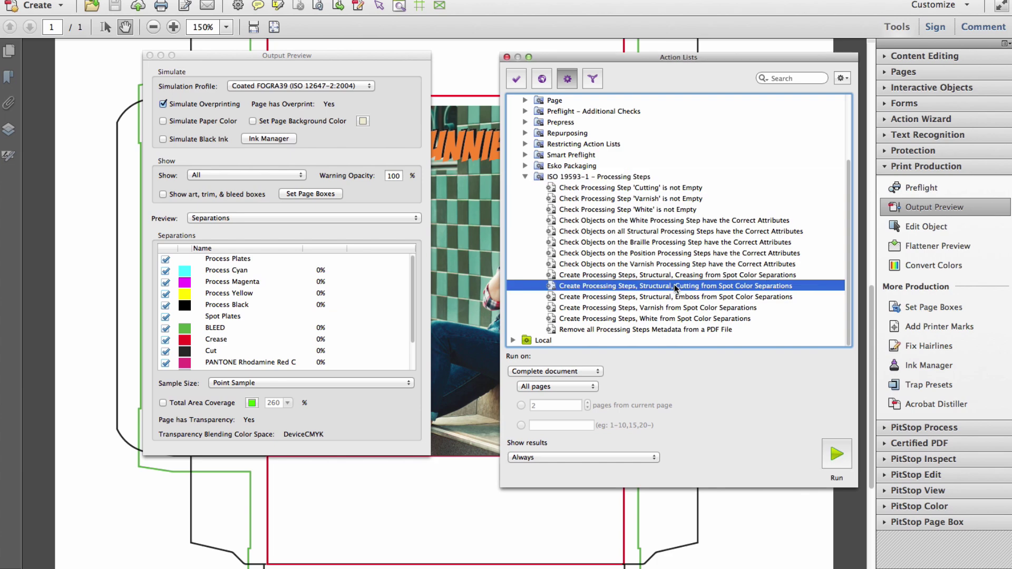
double_click(677, 288)
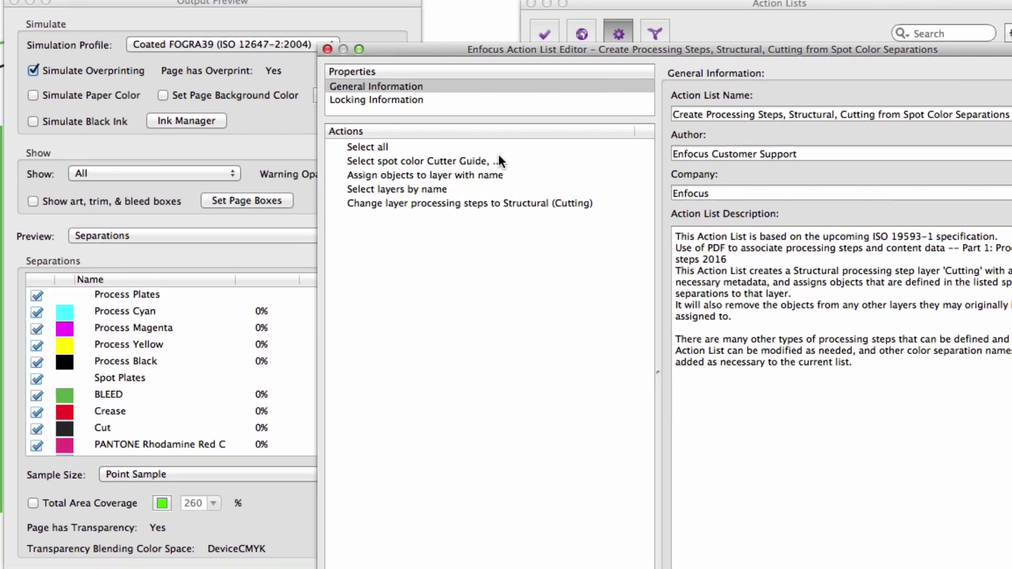
click(499, 158)
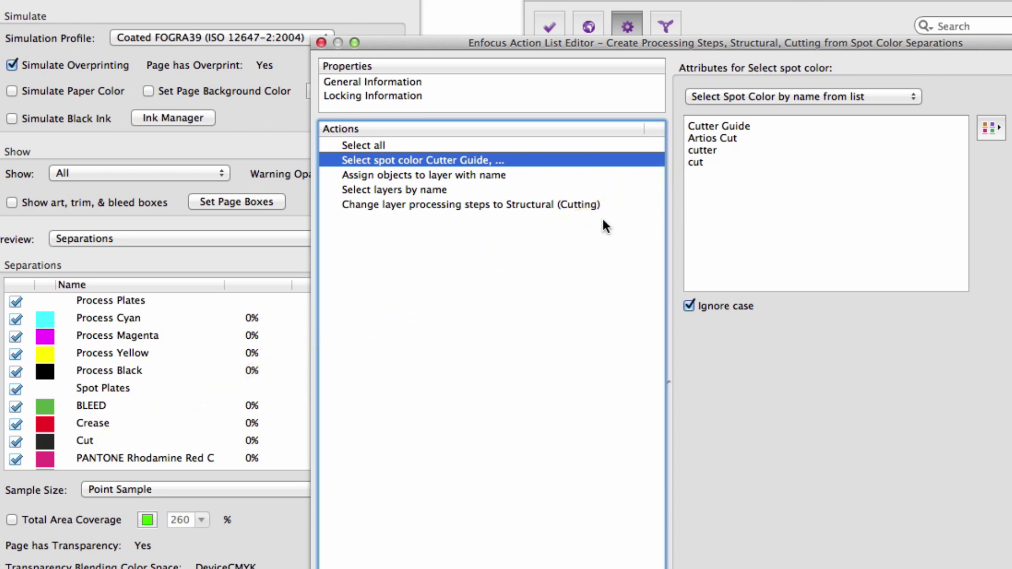
click(530, 174)
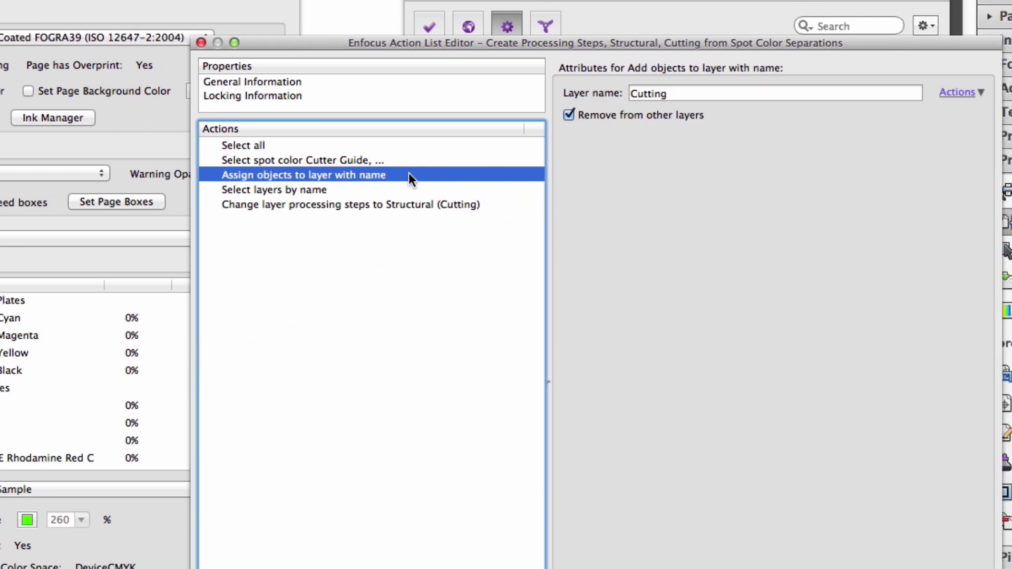
click(406, 190)
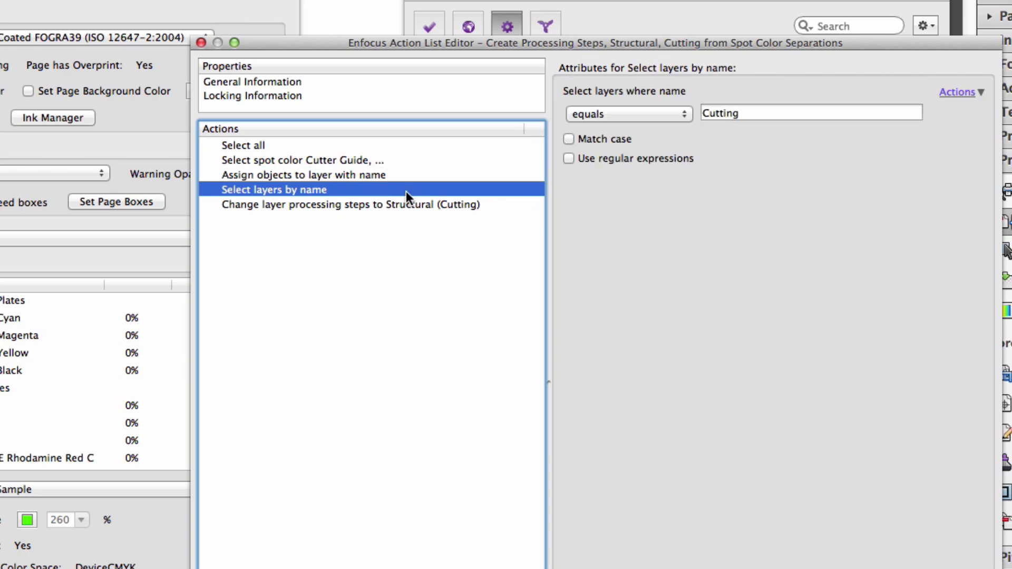
click(511, 205)
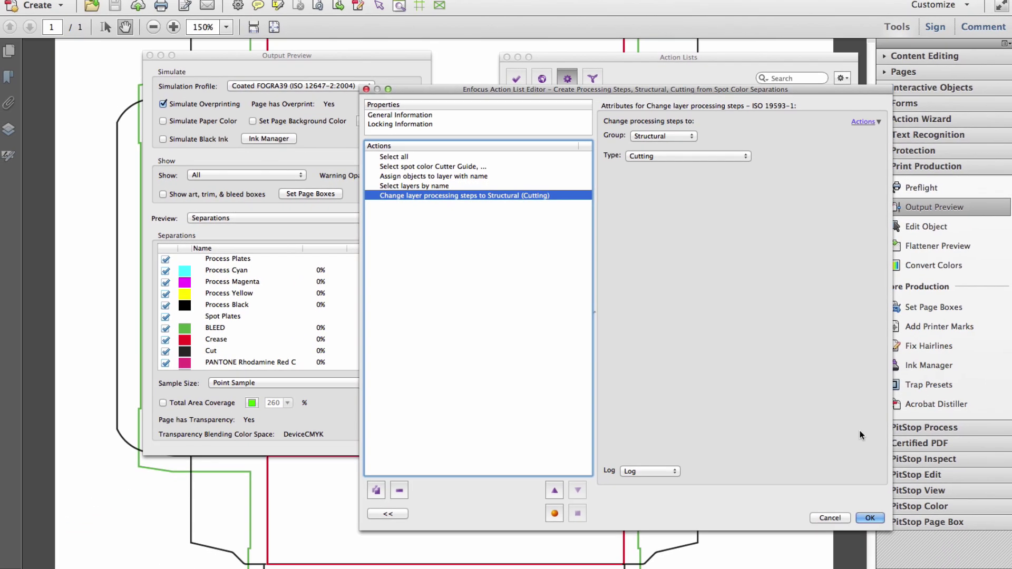
click(869, 520)
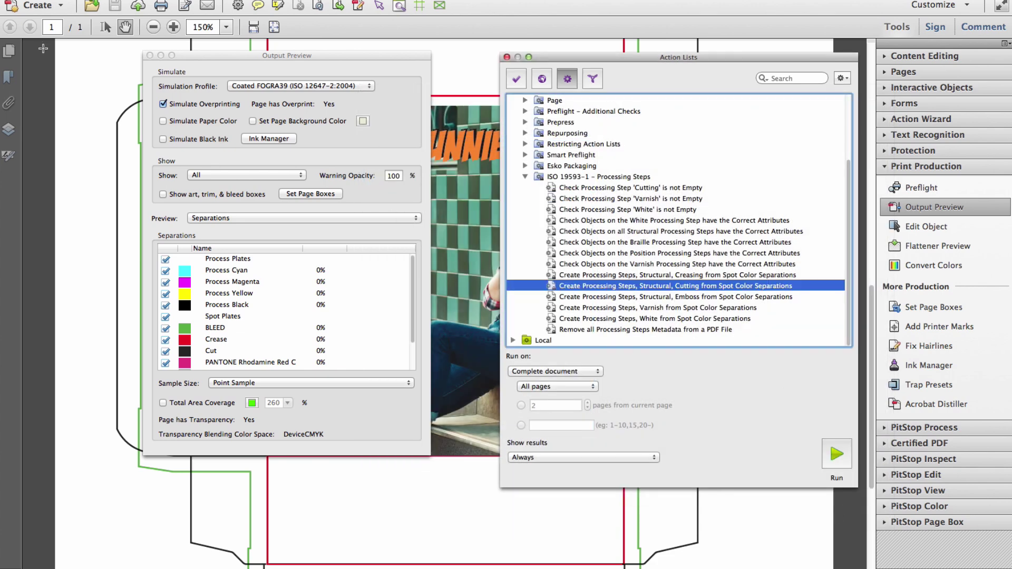
click(150, 55)
Step: Run Cutting from Spot Color Separations past the PieceInfo warning and check the new Cutting layer
click(827, 455)
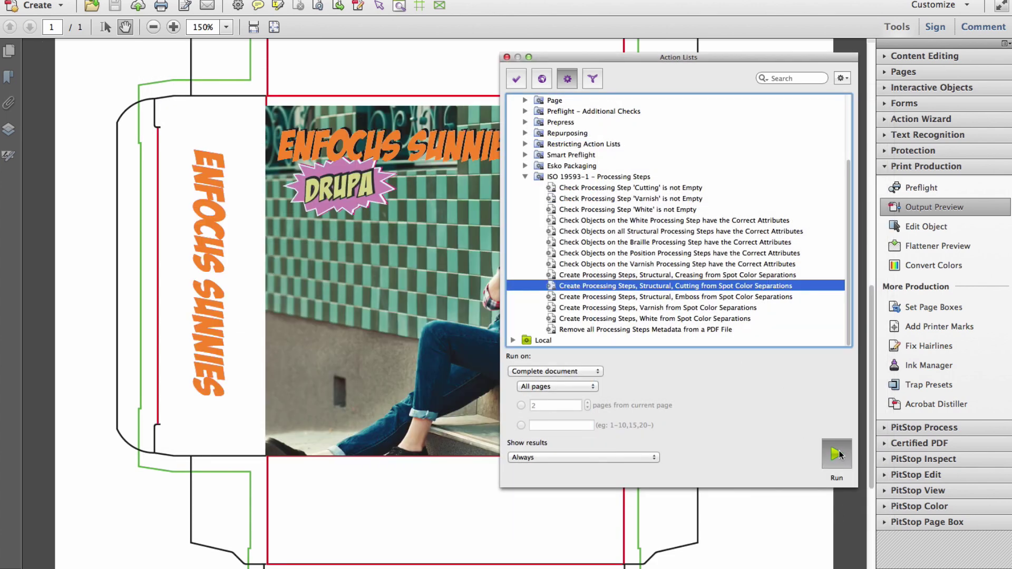
click(685, 342)
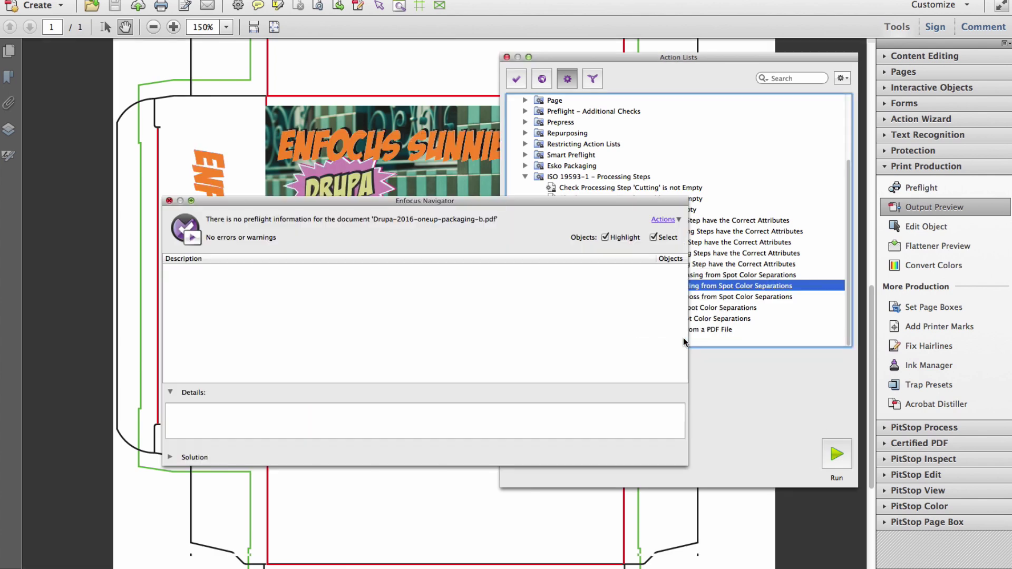
click(9, 130)
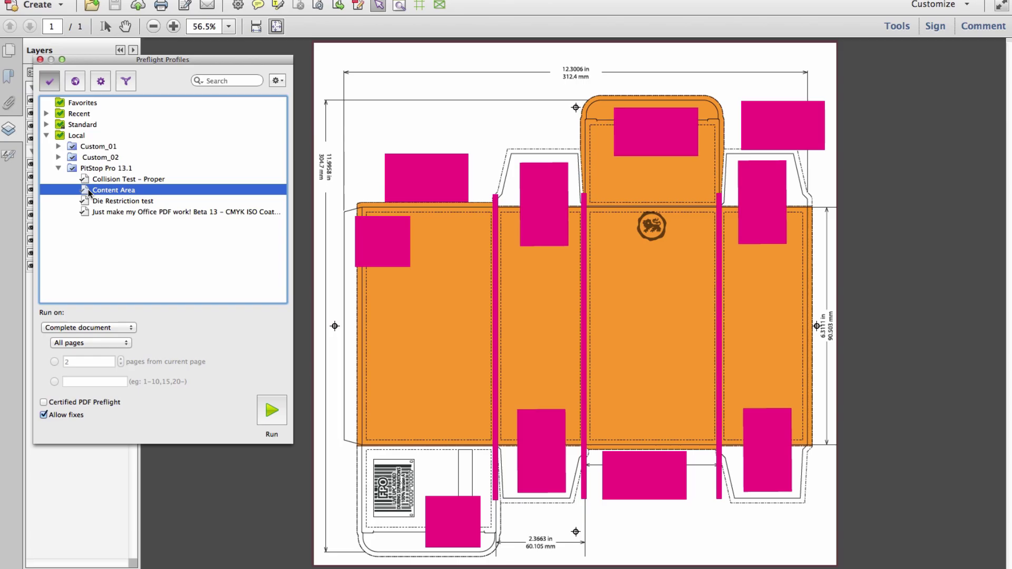
Step: Review the Inside Die Restriction – ContentArea actions, keeping the inside or overlapping contour selection
double_click(90, 191)
click(230, 78)
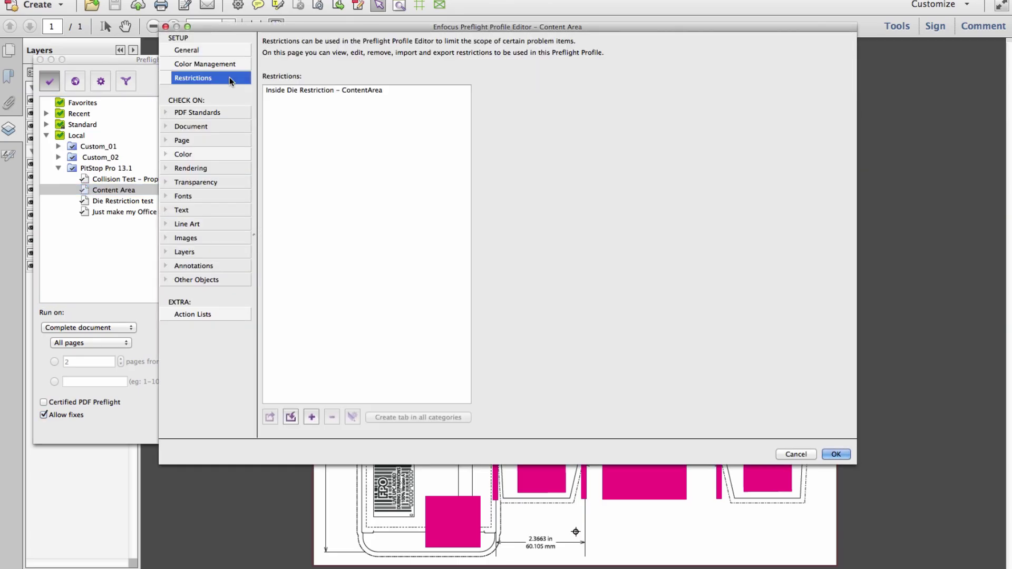
double_click(311, 94)
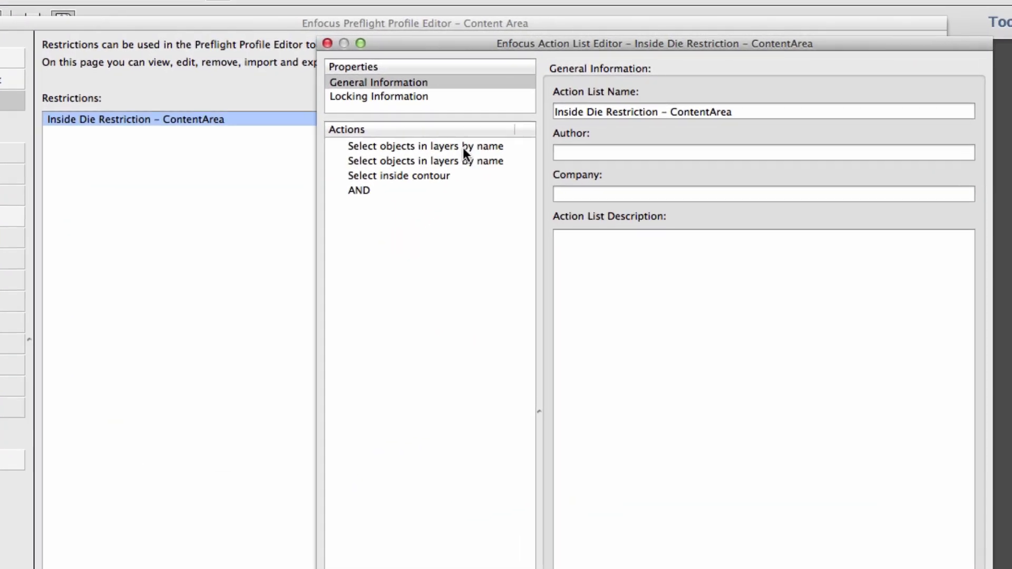
click(539, 108)
click(465, 159)
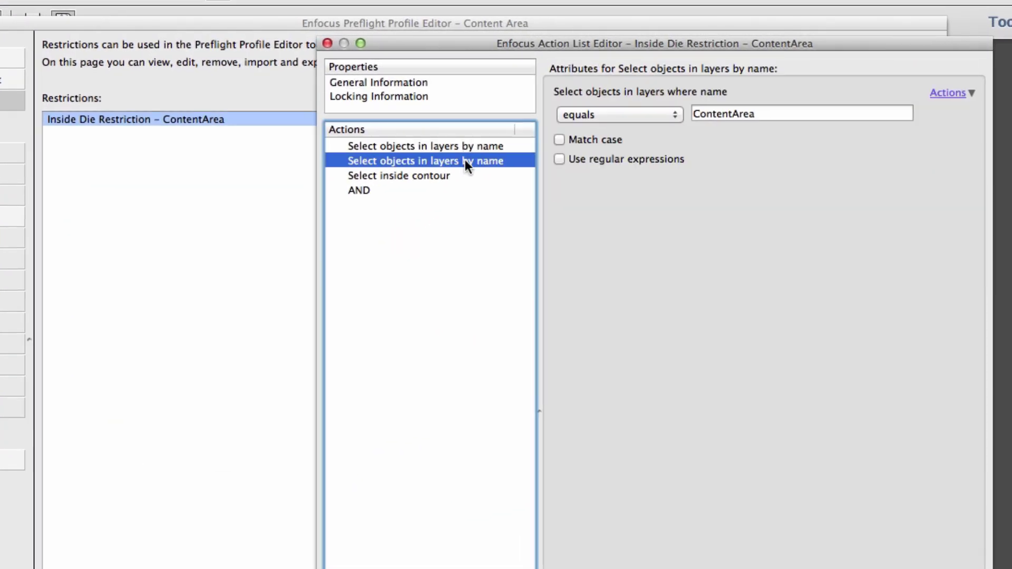
click(474, 176)
click(859, 202)
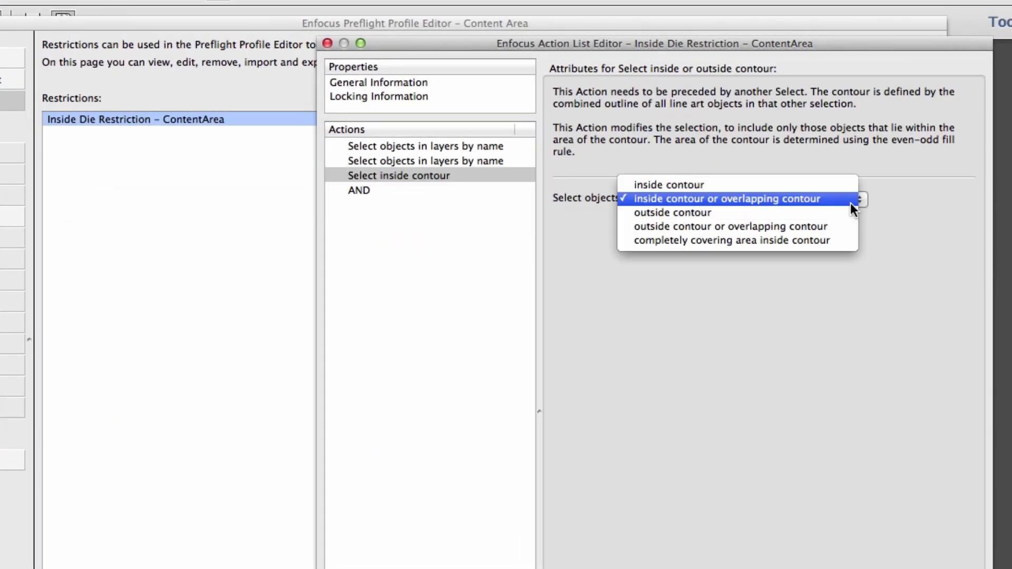
click(850, 202)
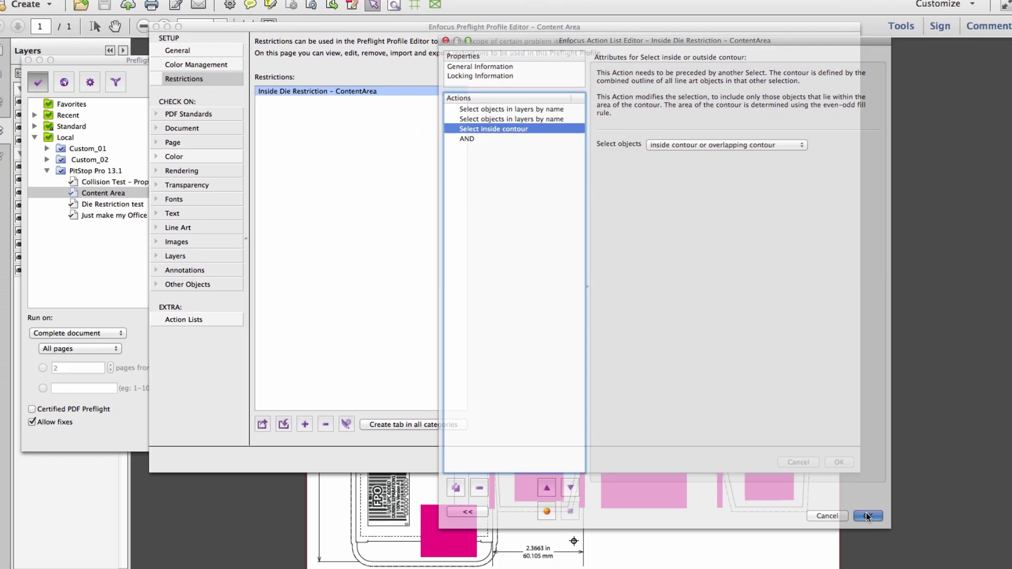
click(868, 517)
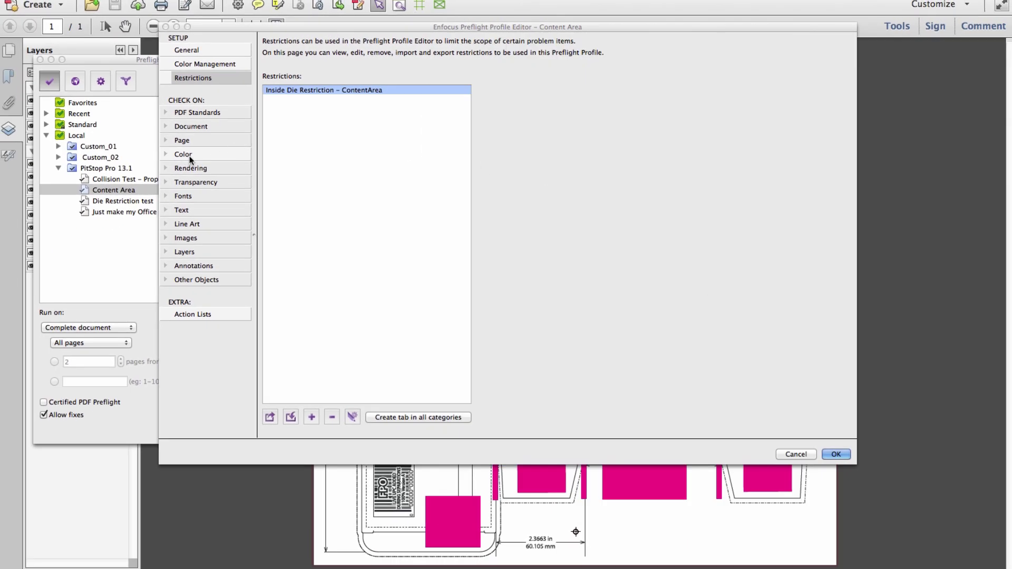
Step: Keep the Color > Spot color check restricted to Inside Die Restriction – ContentArea
click(179, 156)
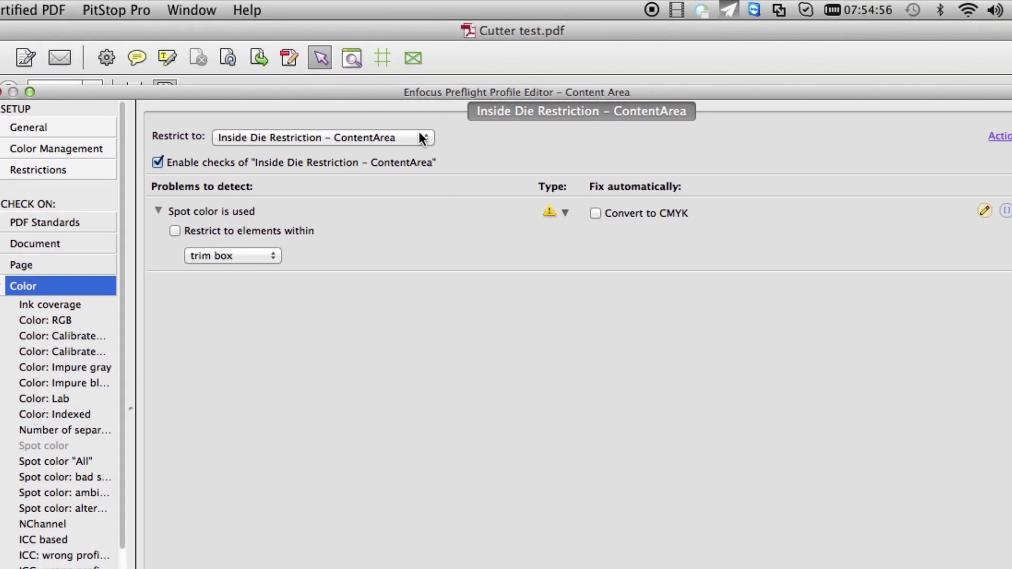
click(446, 57)
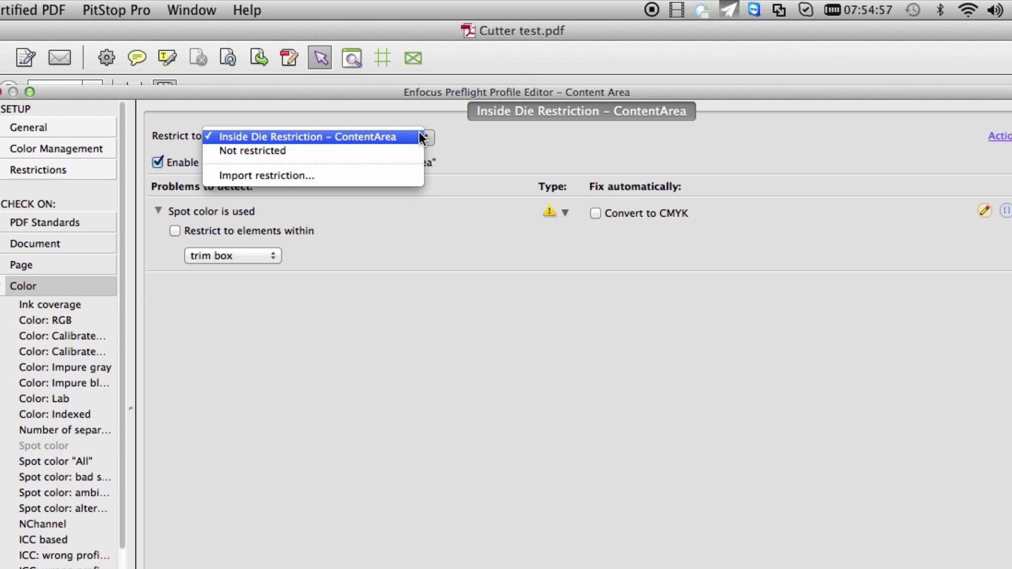
click(420, 136)
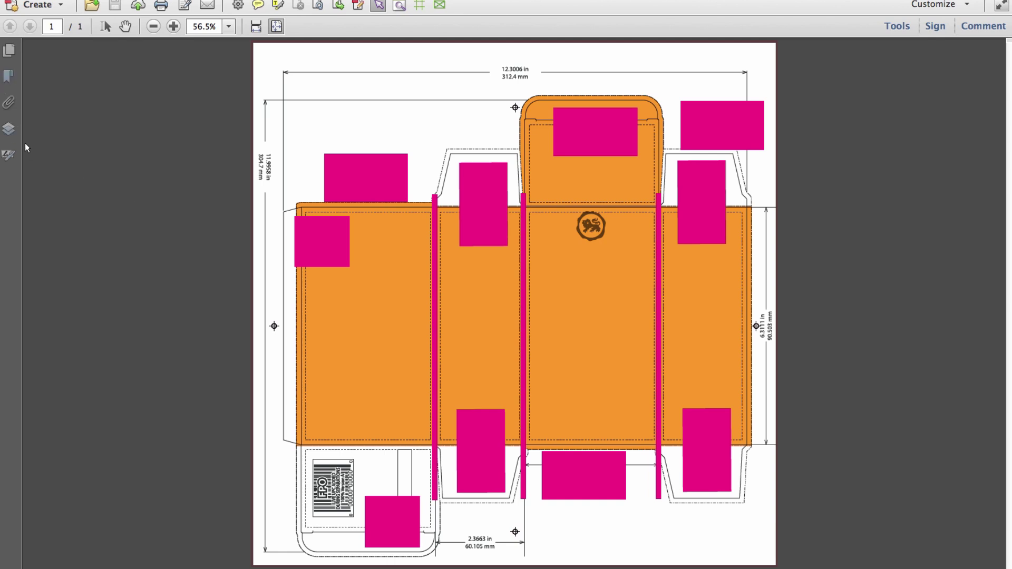
Step: Expand the Positions and Structural layer groups and toggle off the Panels and other artwork layers
click(9, 131)
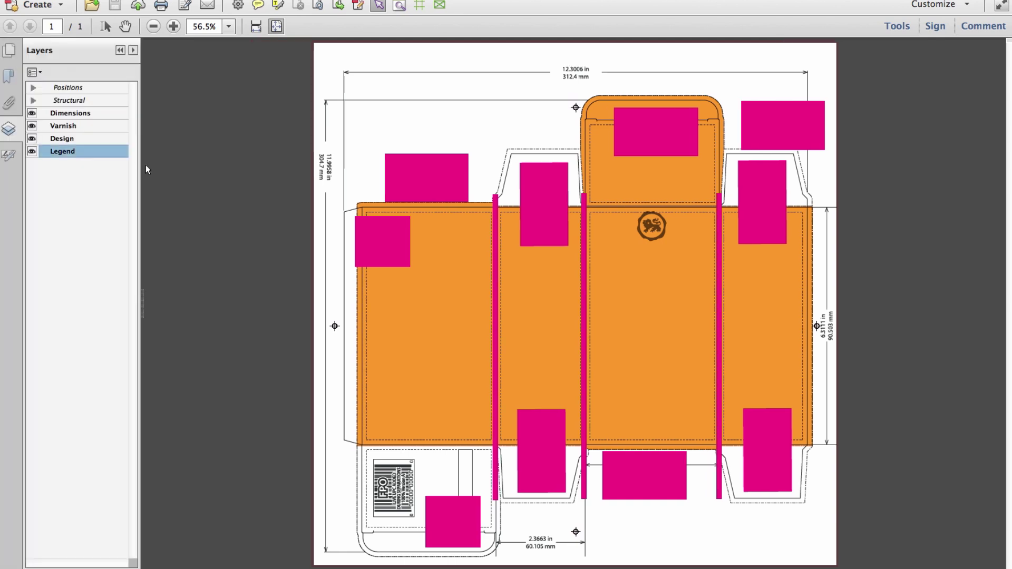
click(33, 100)
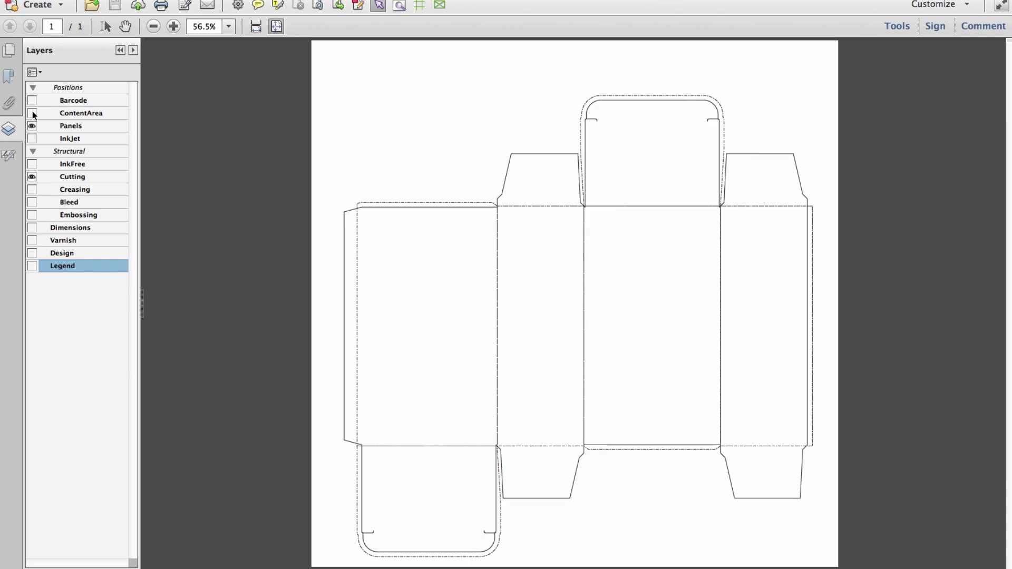
click(32, 112)
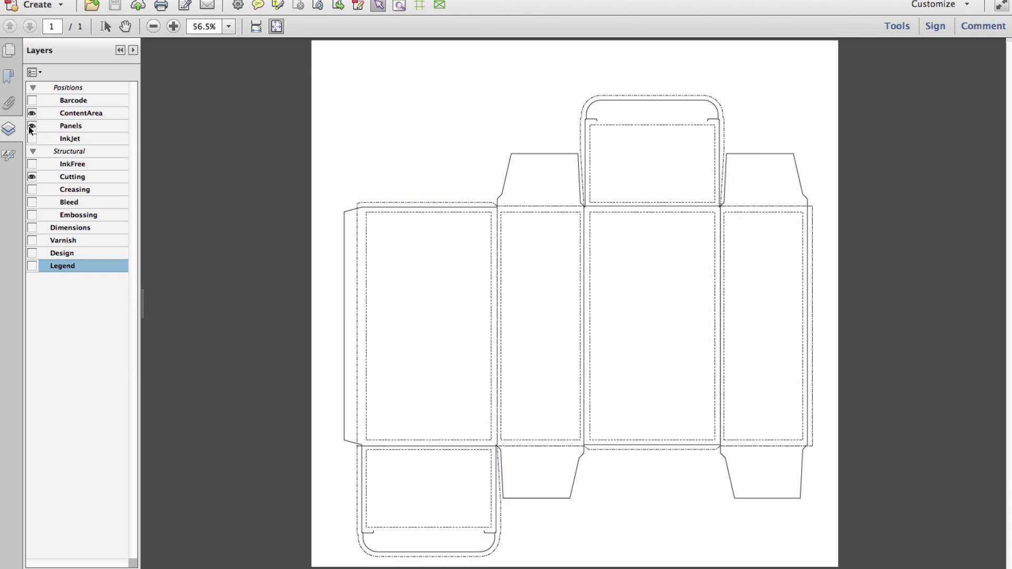
click(31, 126)
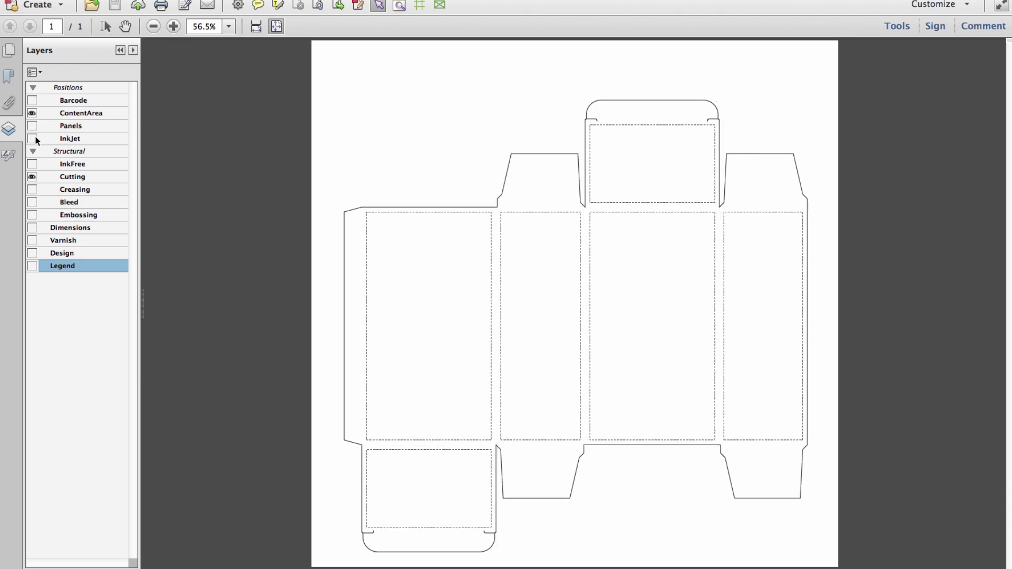
click(33, 177)
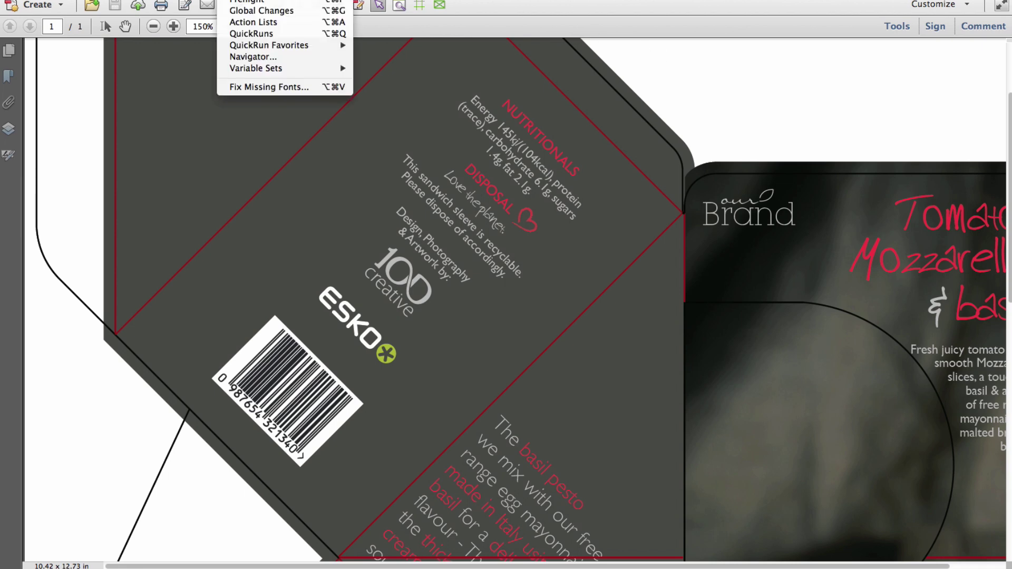
Step: In Action Lists, expand Standard > Esko Packaging and select Check Esko Barcode Type is EAN-13
click(254, 22)
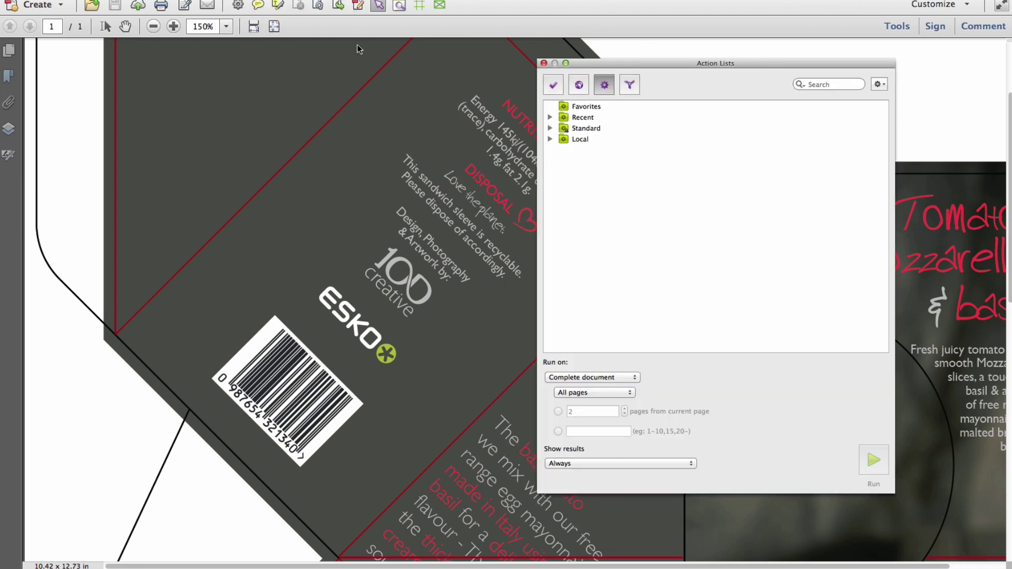
click(550, 129)
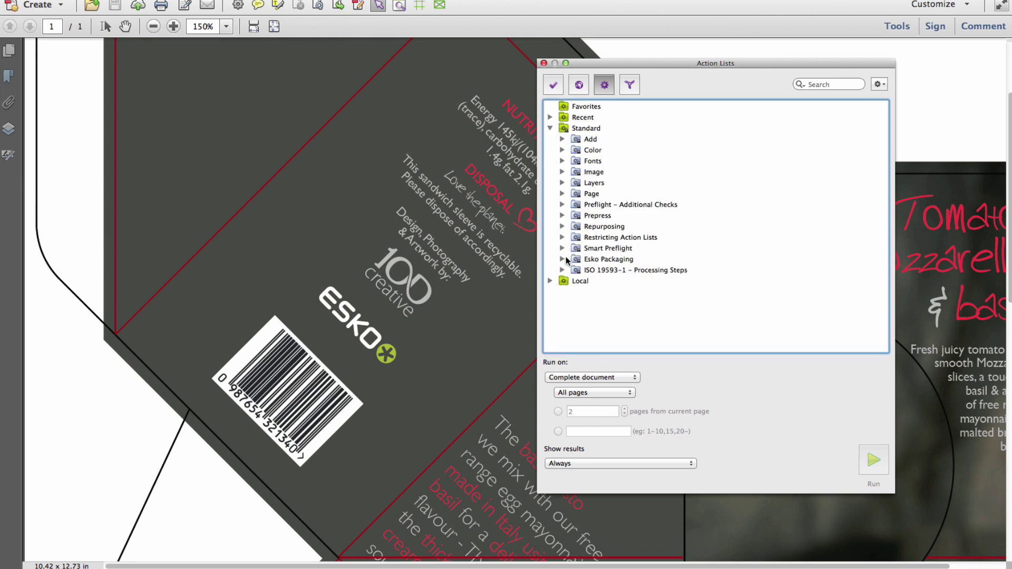
click(562, 260)
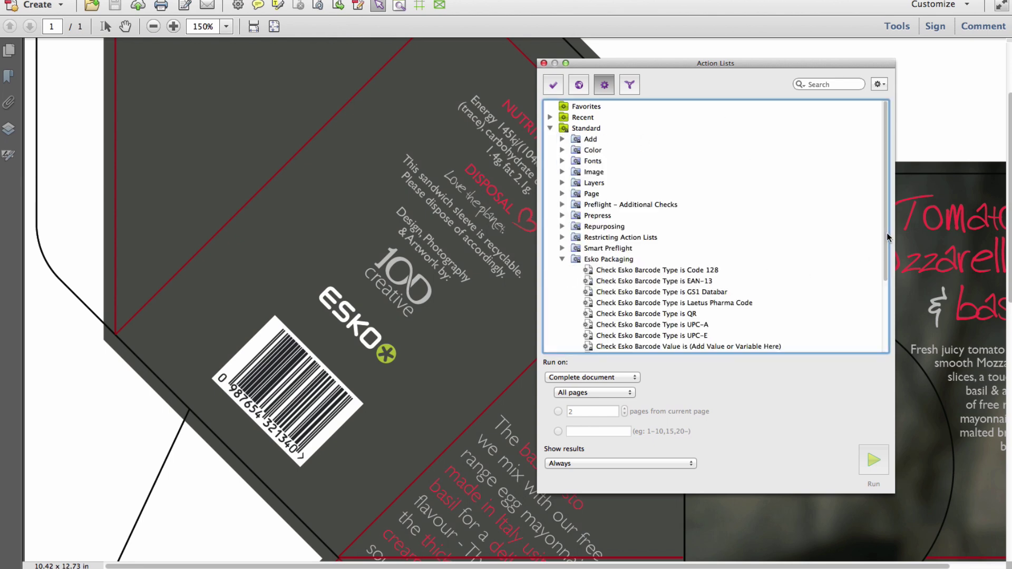
scroll(888, 237, down, 4)
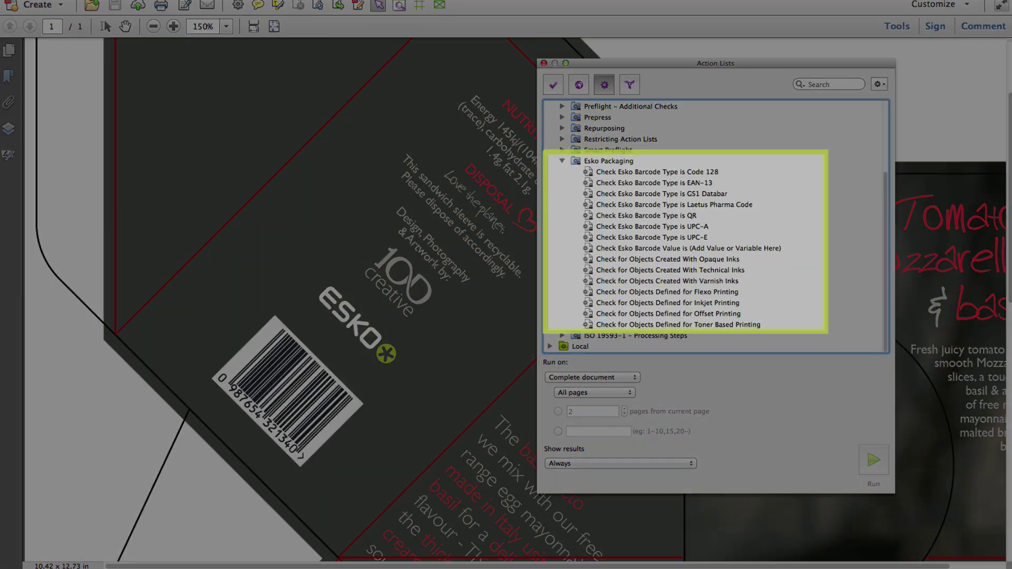
click(591, 185)
double_click(590, 184)
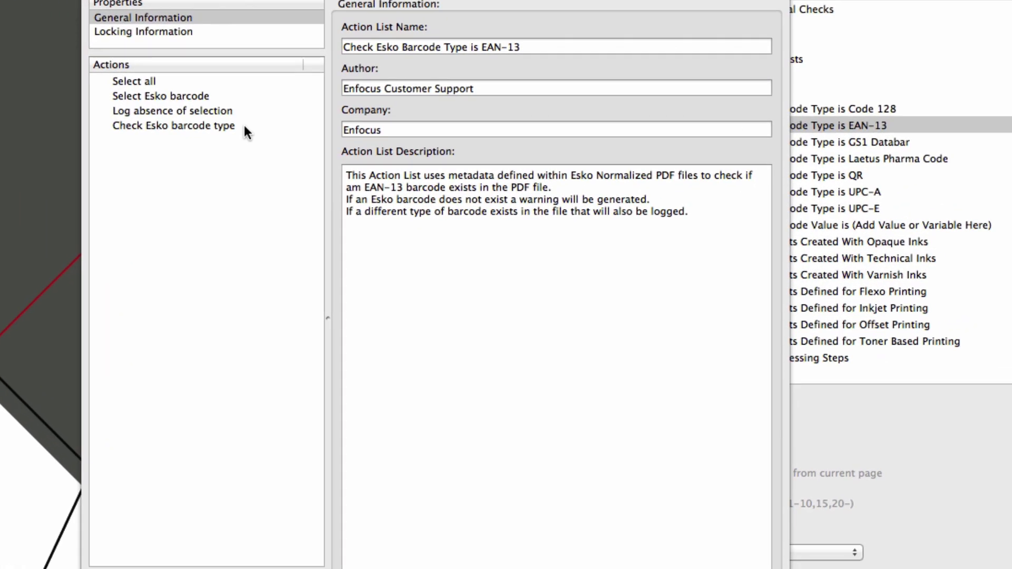
click(267, 127)
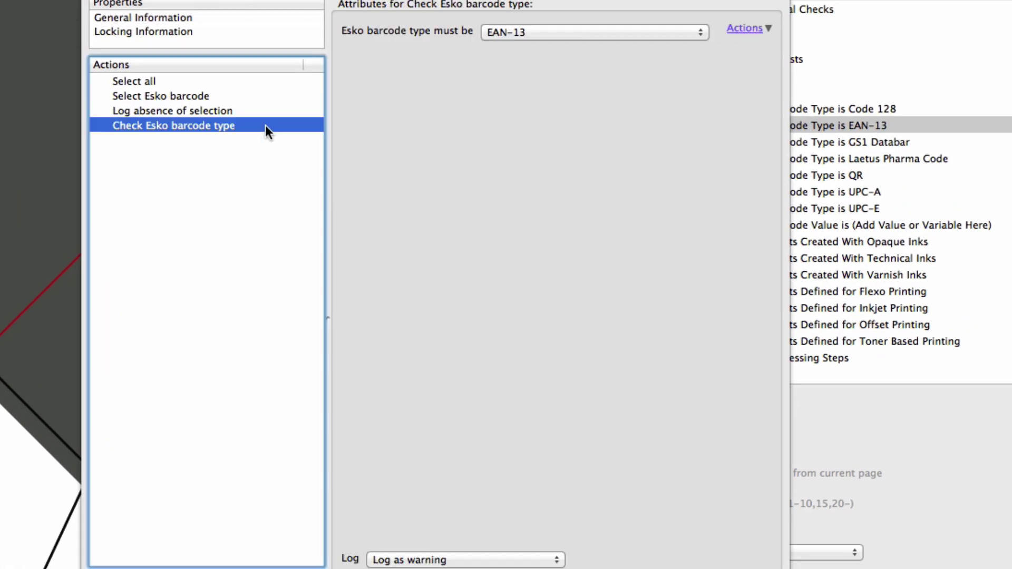
click(663, 35)
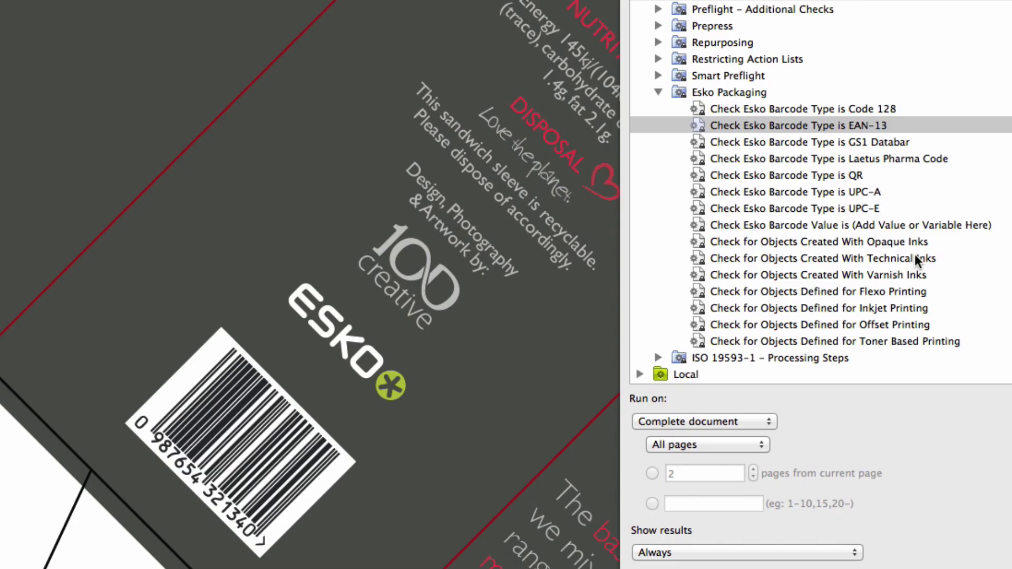
double_click(915, 260)
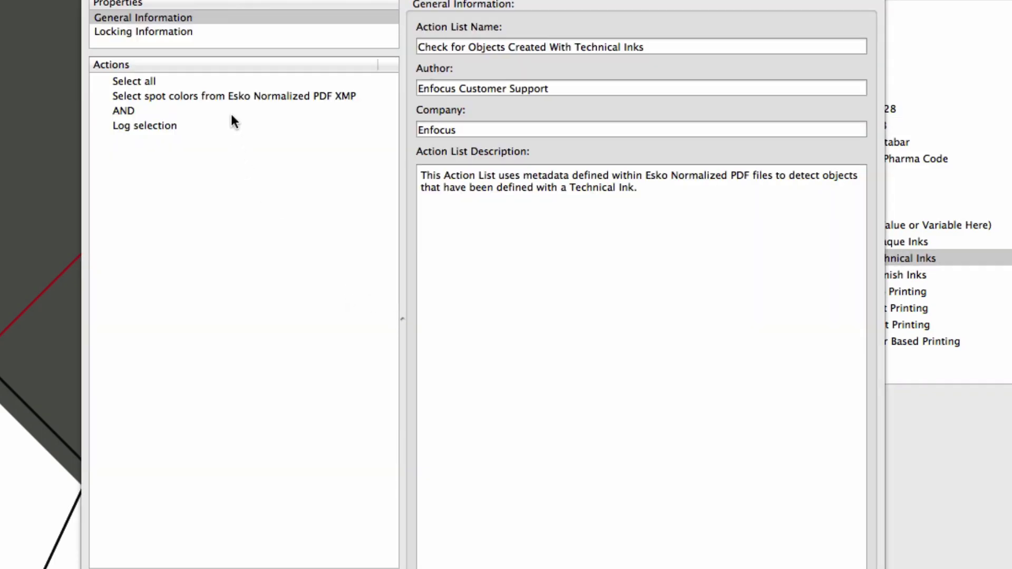
click(226, 96)
click(533, 141)
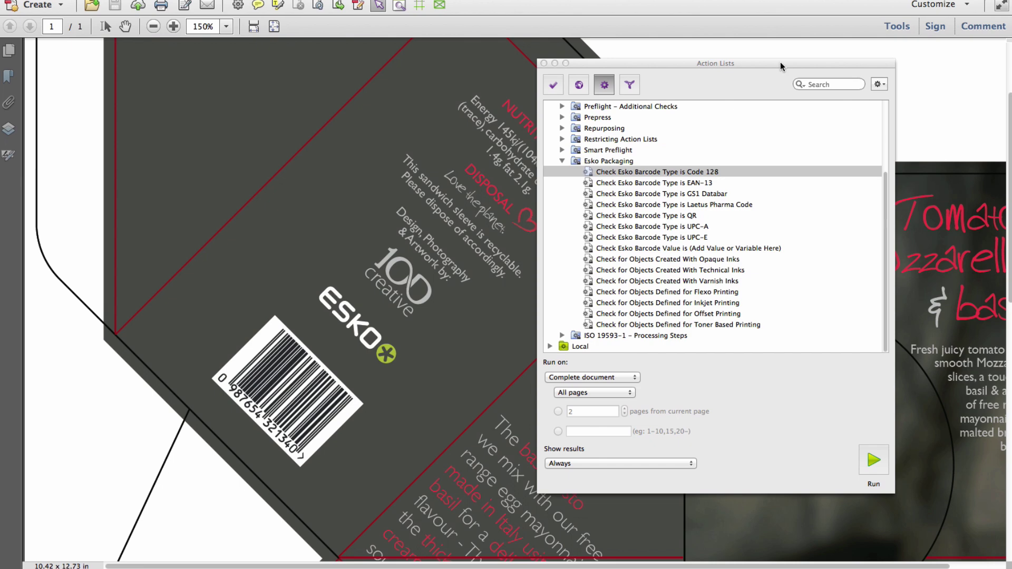
Step: Run the Code 128 barcode check, then run Check Esko Barcode Value, which flags one mismatch
click(781, 62)
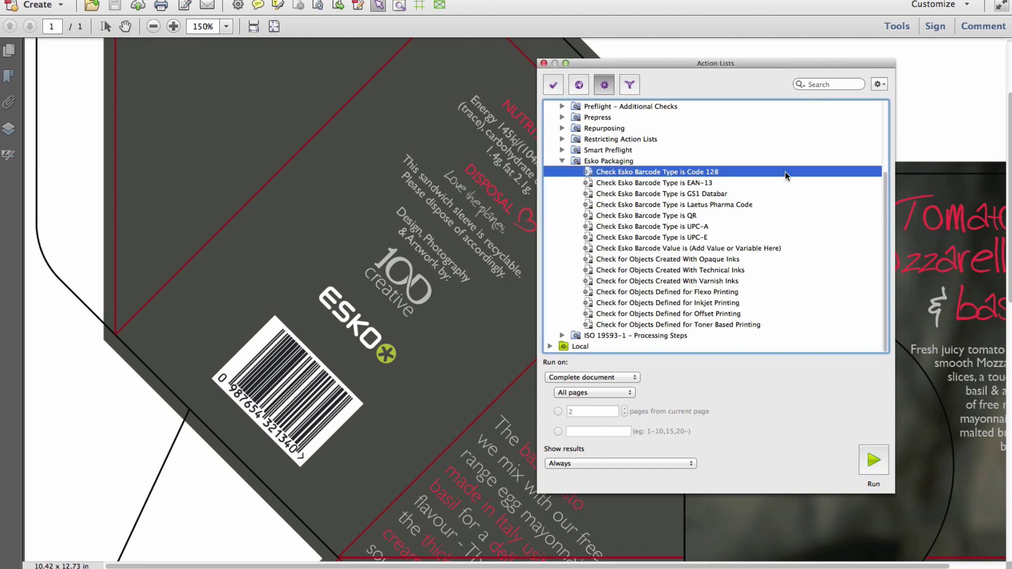
click(876, 461)
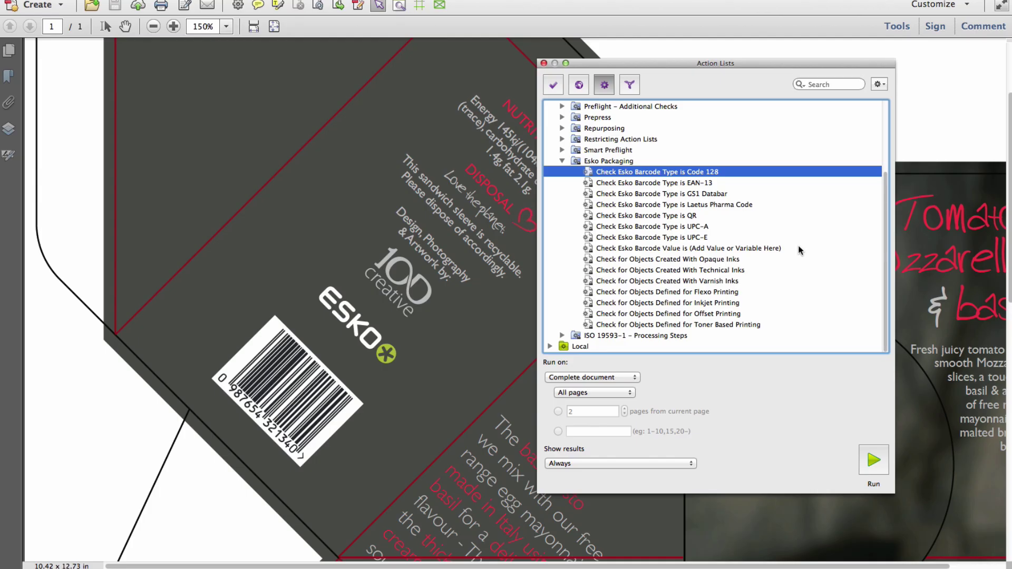
click(800, 249)
click(872, 460)
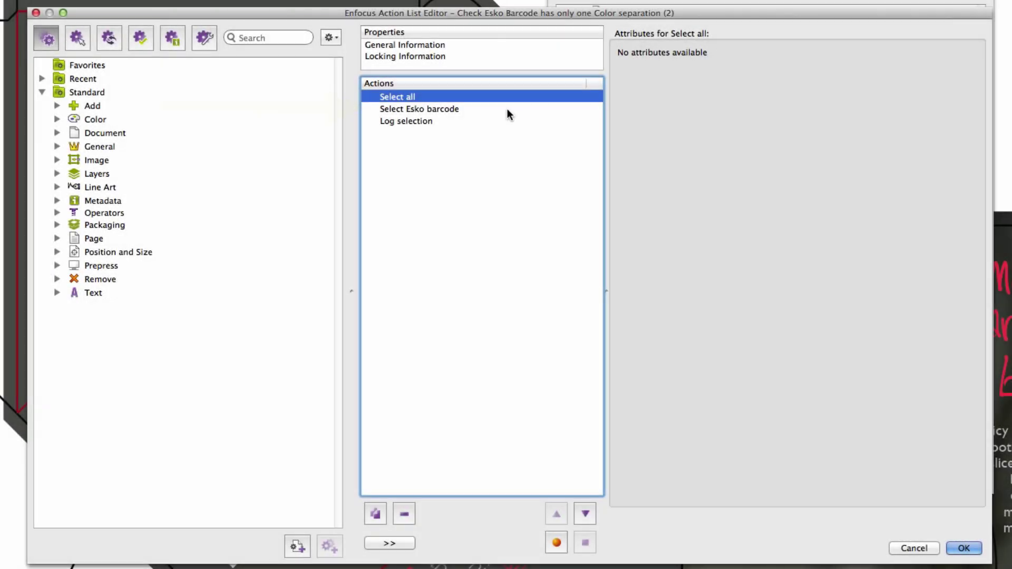
Step: Set the Esko barcode check's Log step to trigger when no objects are selected
click(508, 110)
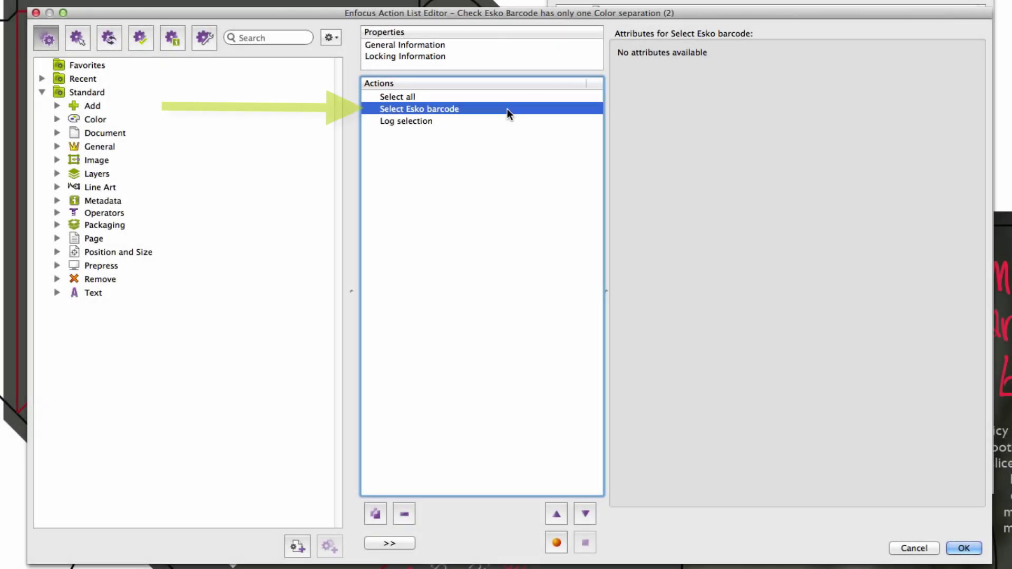
click(554, 122)
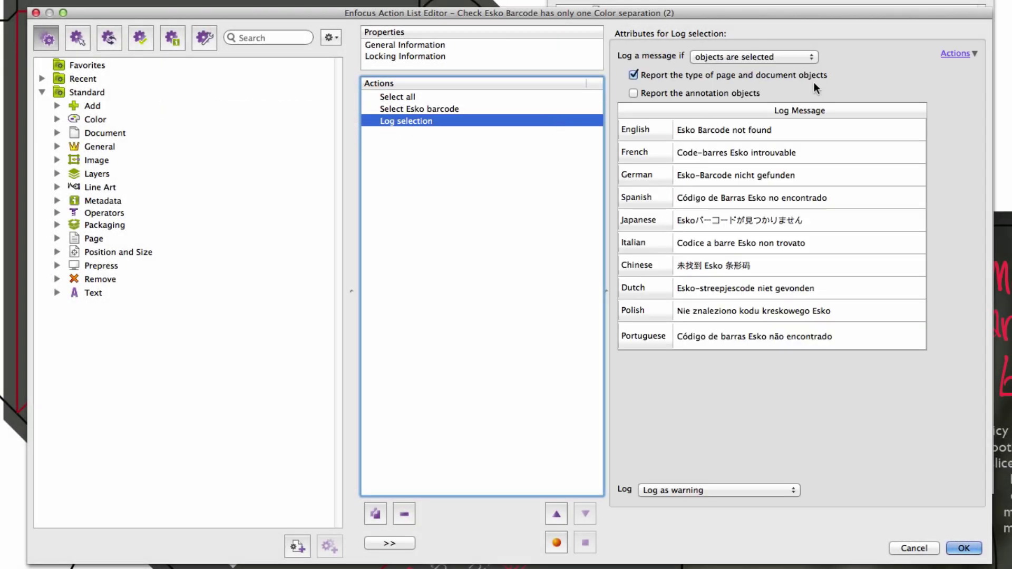
click(811, 57)
click(790, 67)
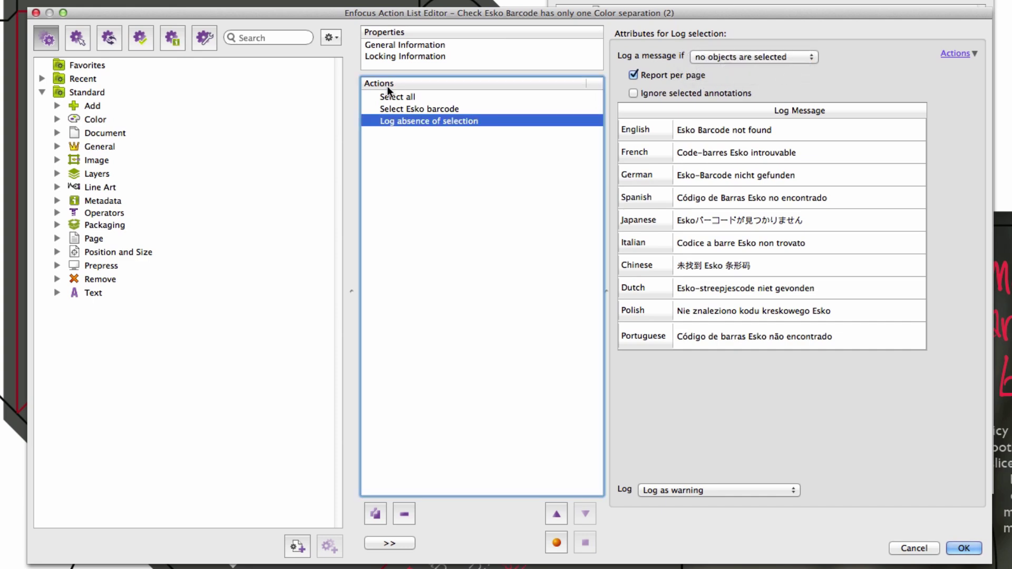
Step: Add a Select by number of color plates step matching plate counts not equal to 2
click(285, 39)
text(sele)
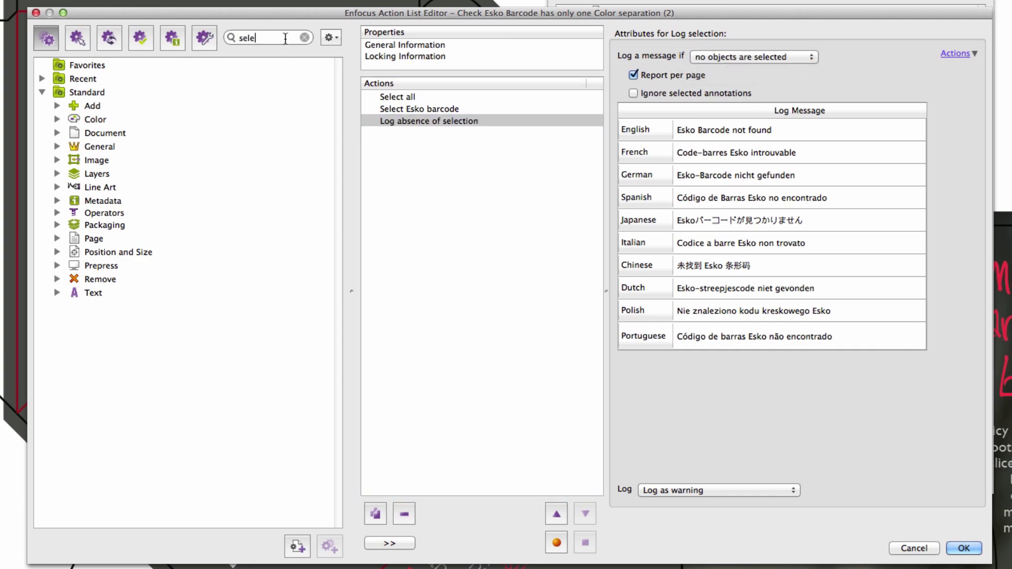
text(ct by number)
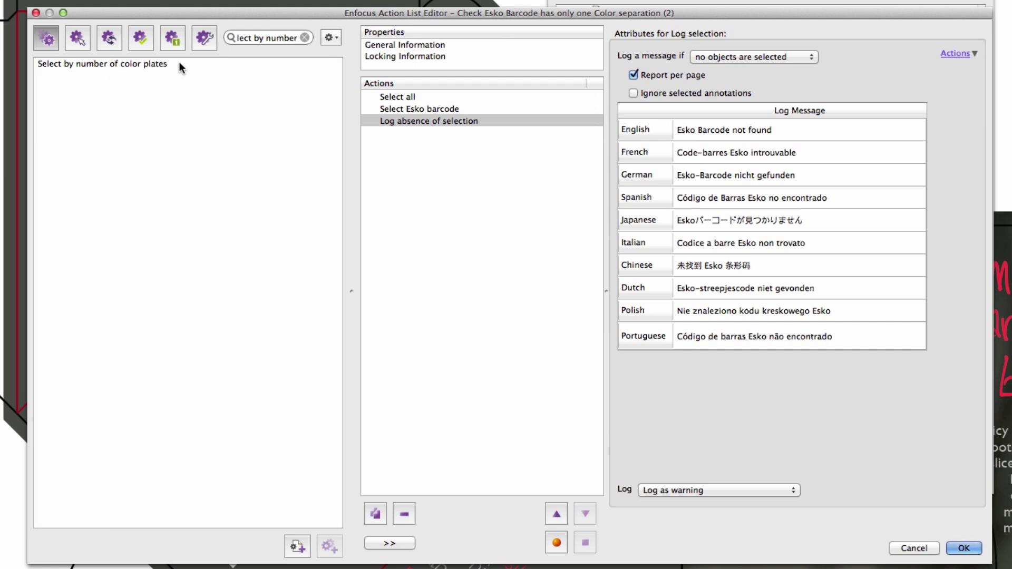
double_click(180, 64)
click(683, 120)
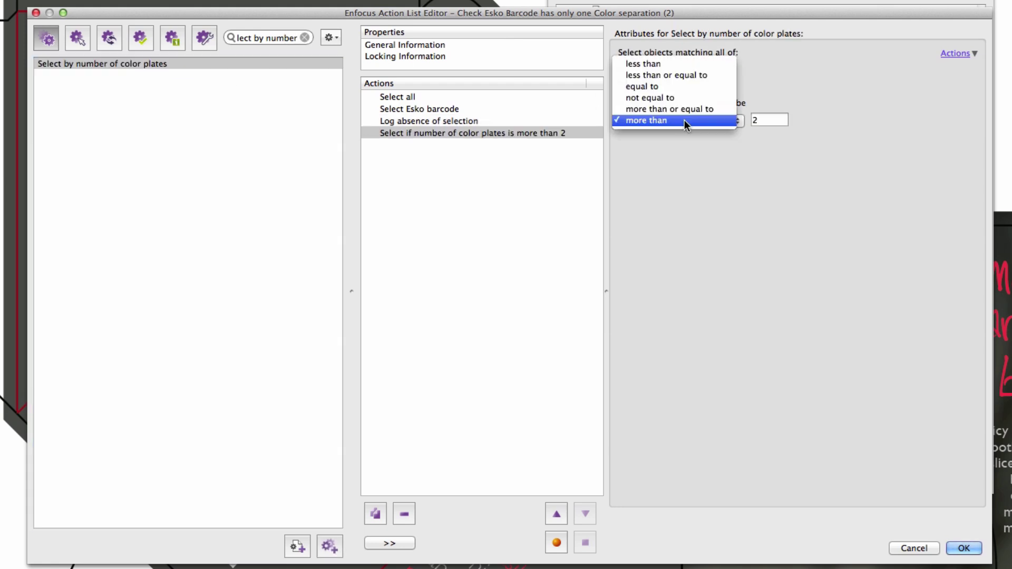
click(691, 97)
click(765, 121)
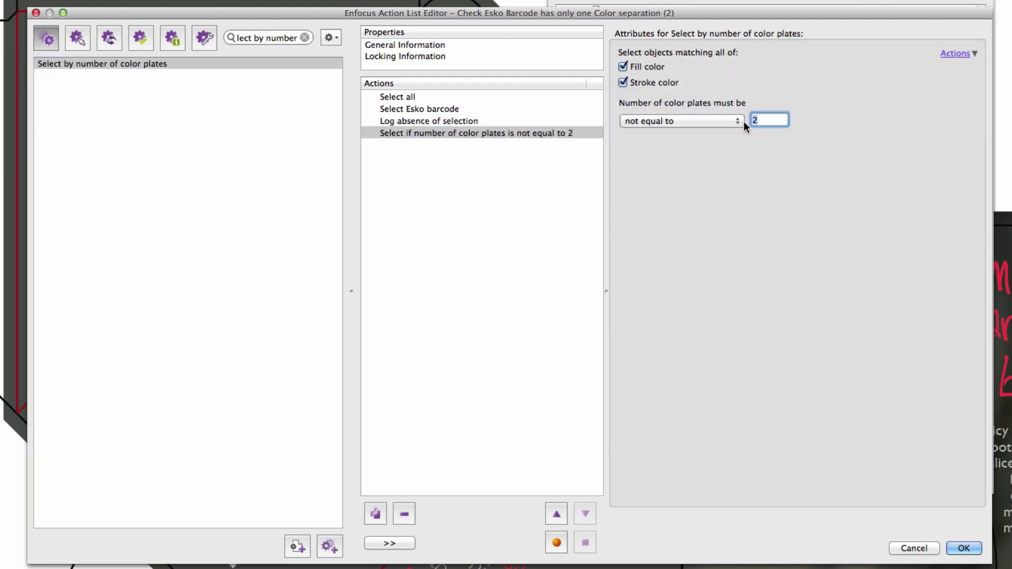